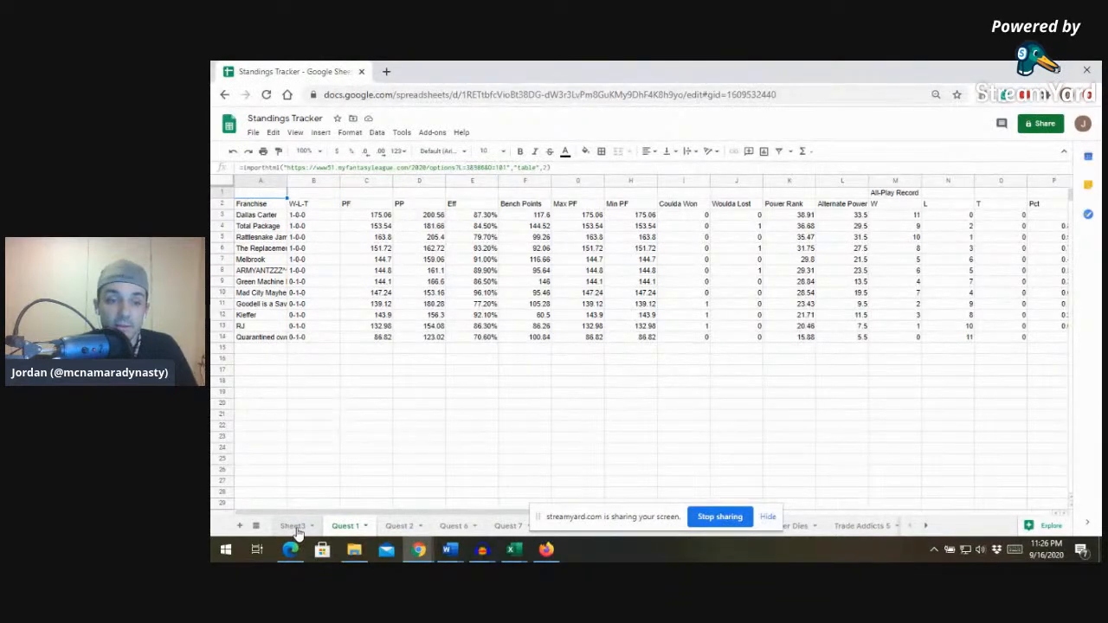
- On Sheet3, widen column M to fit its Alternate Power Rank header
click(294, 526)
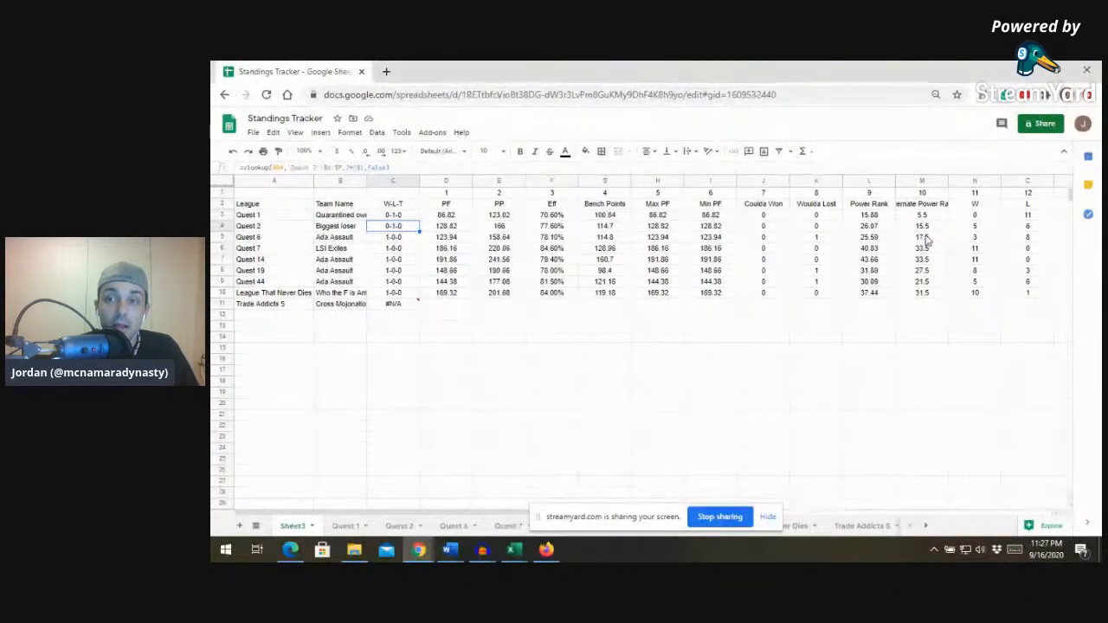
double_click(947, 179)
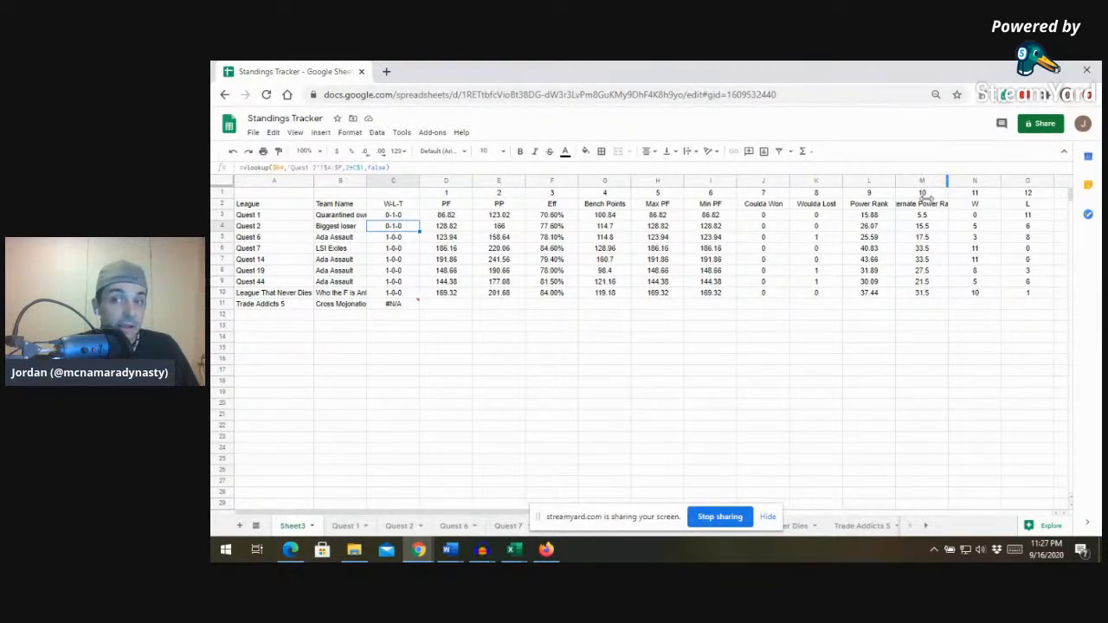
click(900, 215)
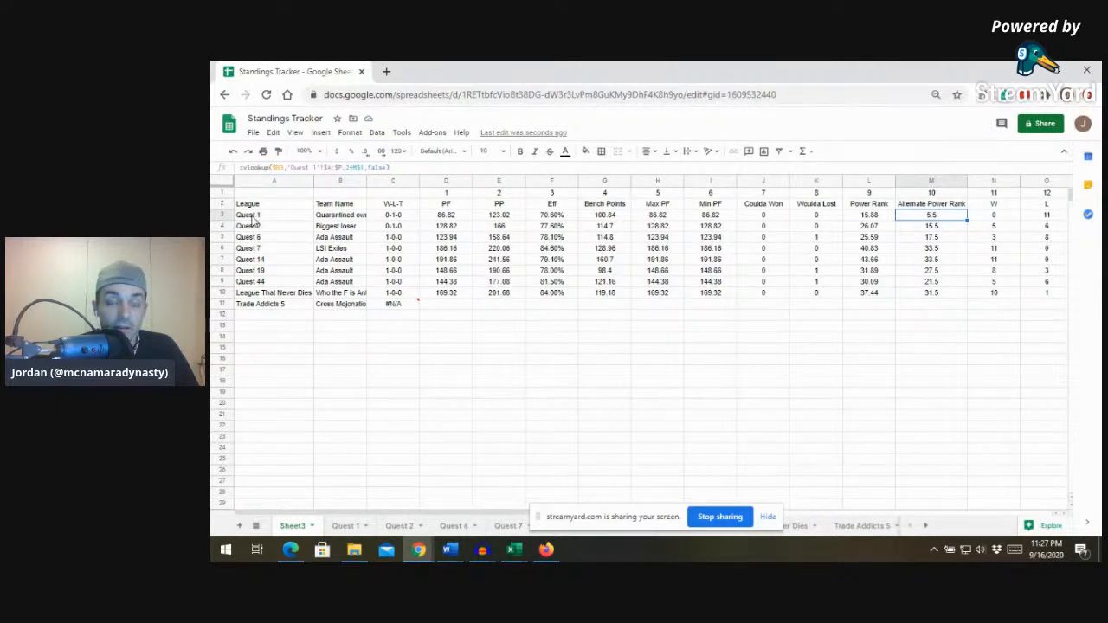
- Examine the League column and the Quest 1 row on Sheet3 against the standings on the Quest 1 sheet
drag(393, 215, 254, 216)
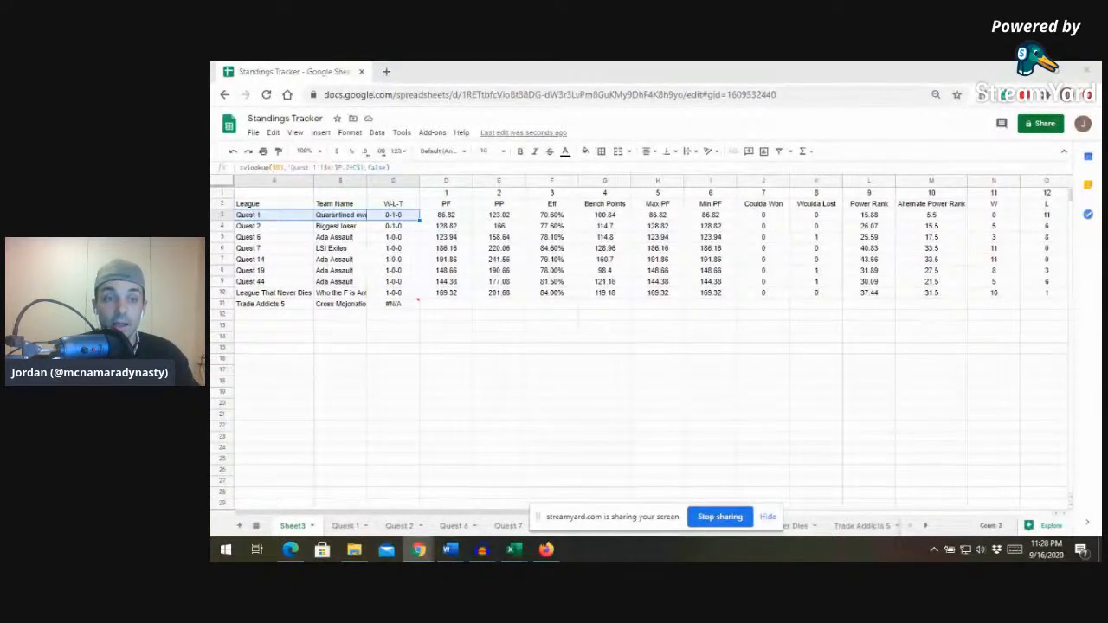
click(242, 180)
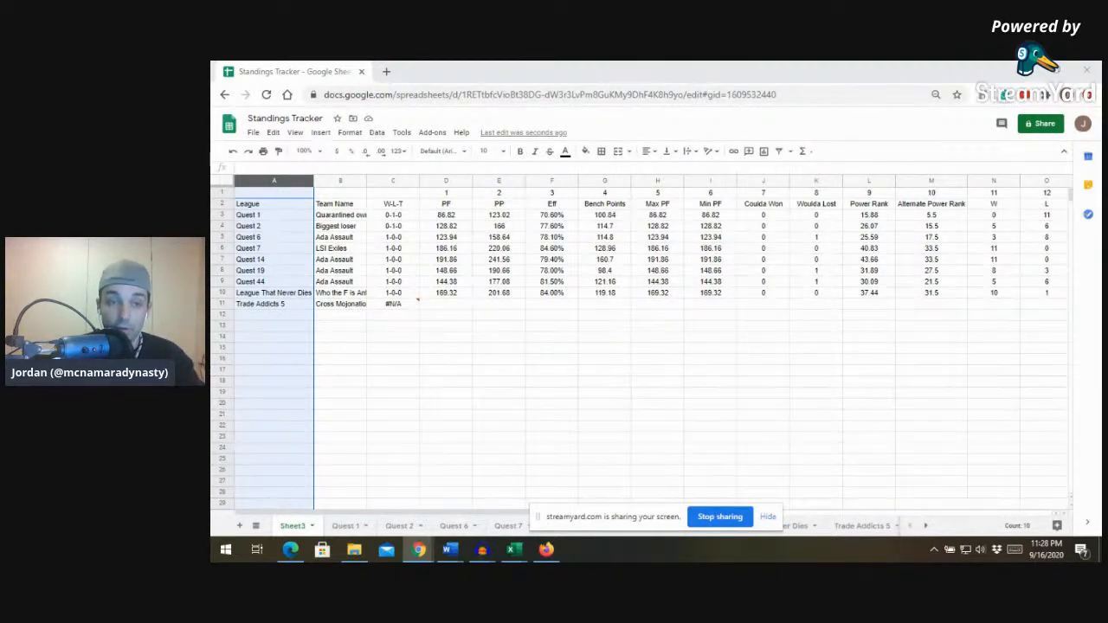
click(258, 207)
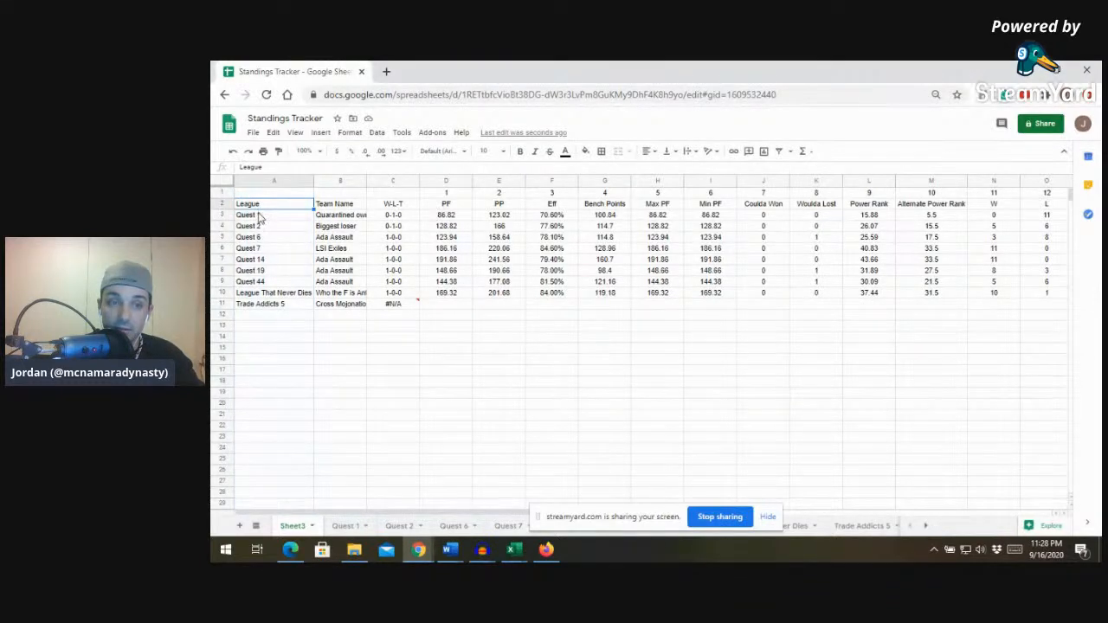
click(258, 217)
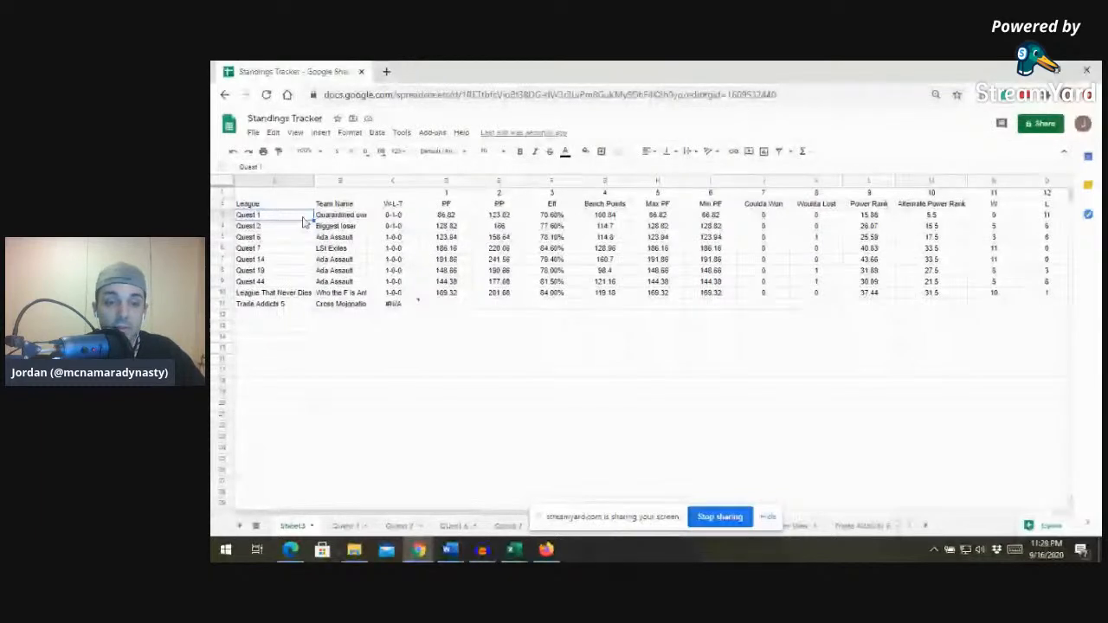
click(342, 526)
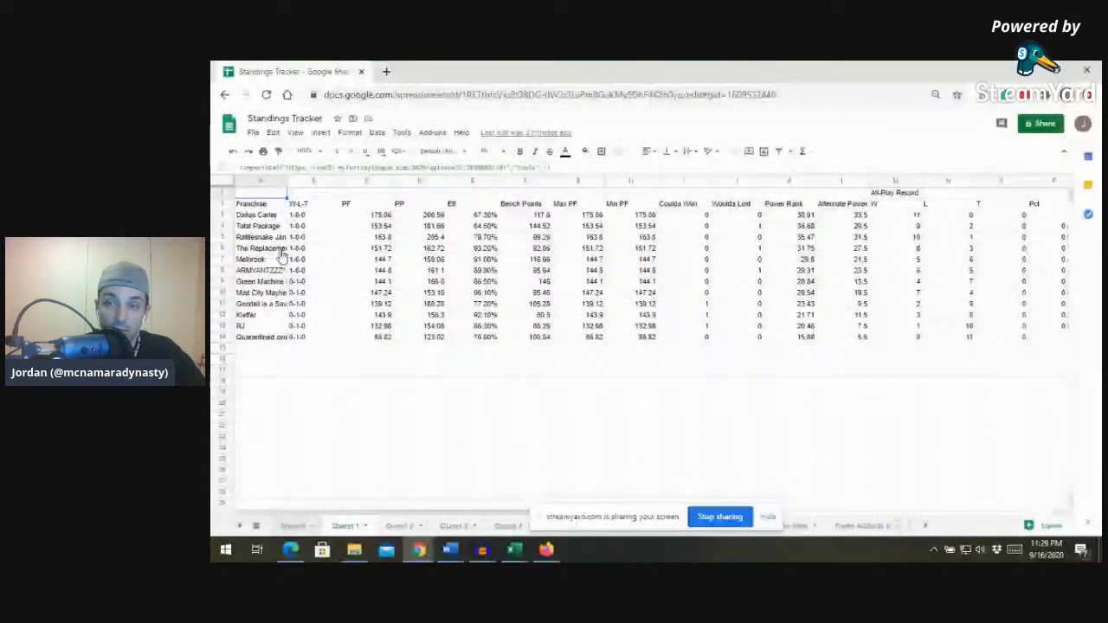
click(292, 526)
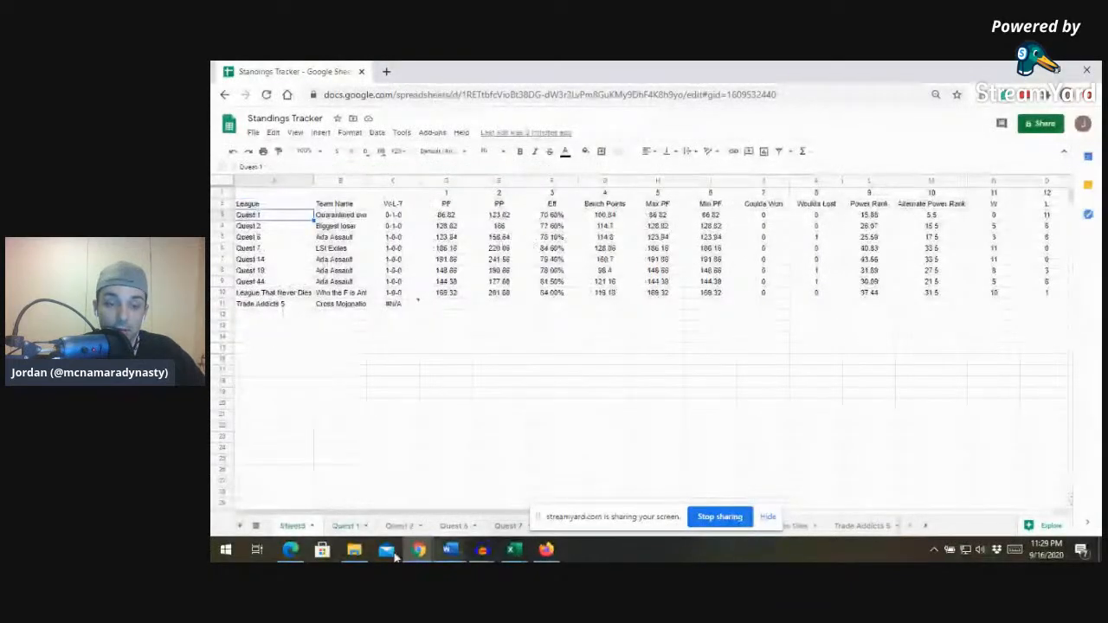
- Examine the IMPORTHTML formula and its arguments in cell A1 of the Quest 1 sheet
click(350, 527)
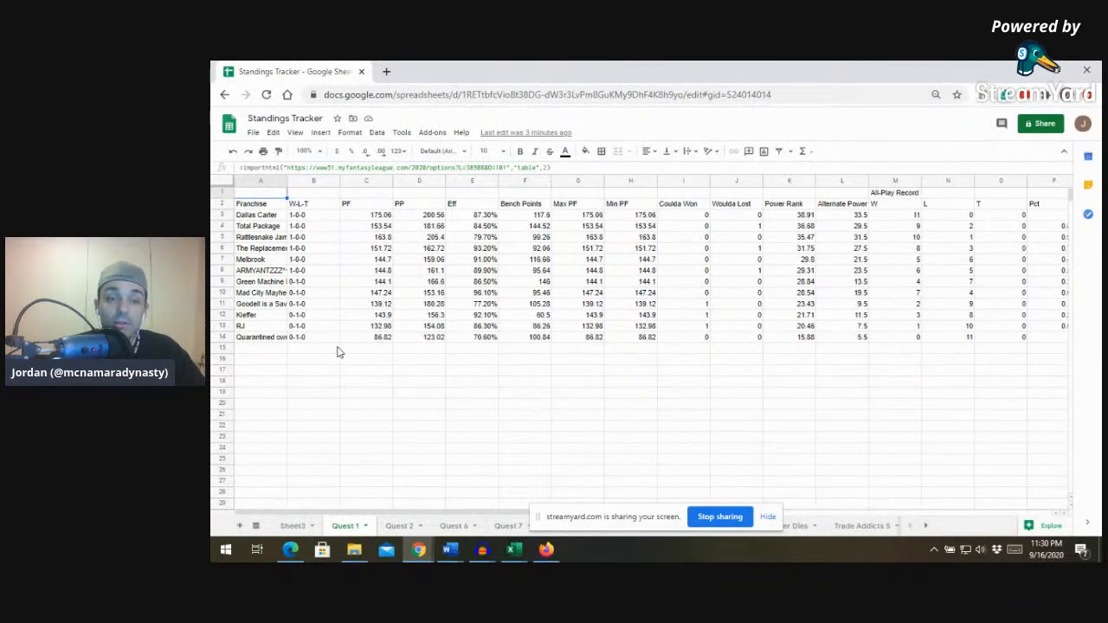
click(267, 168)
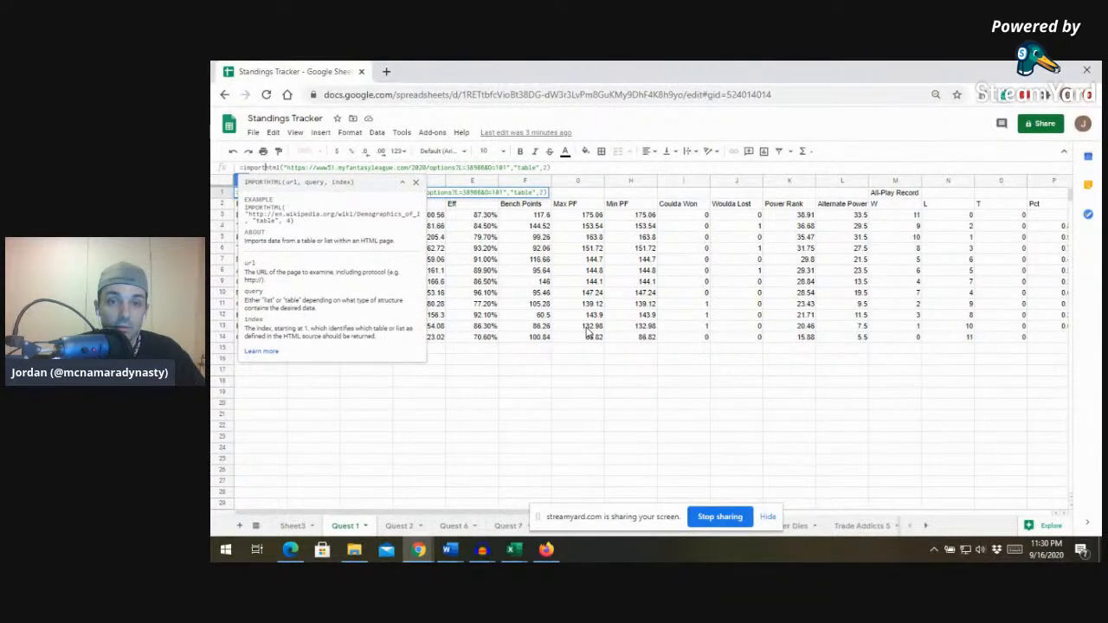
click(611, 388)
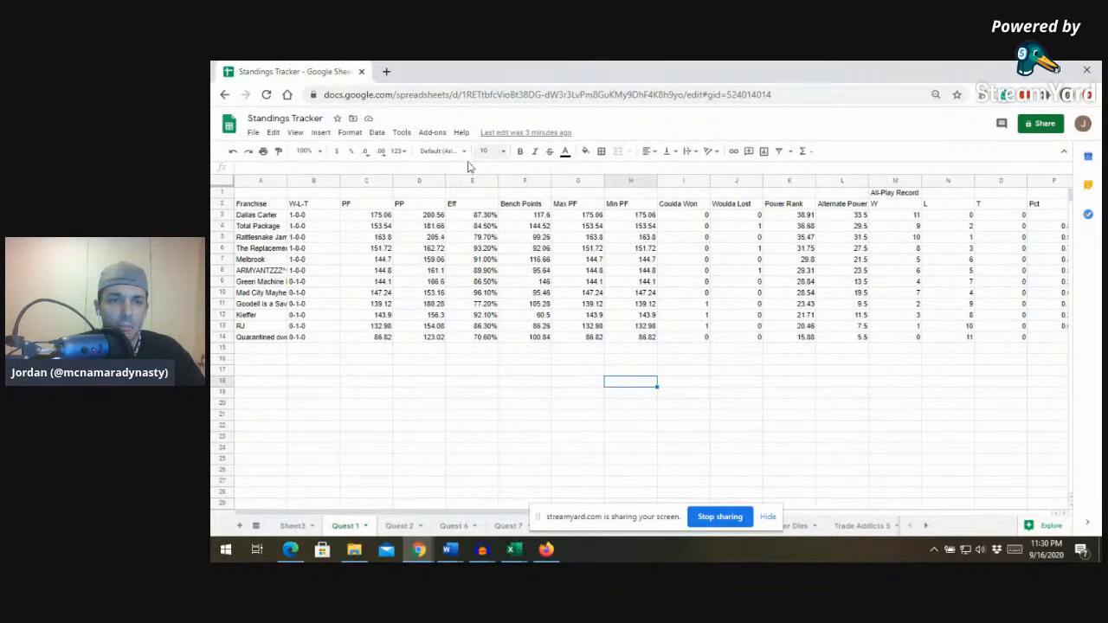
click(257, 193)
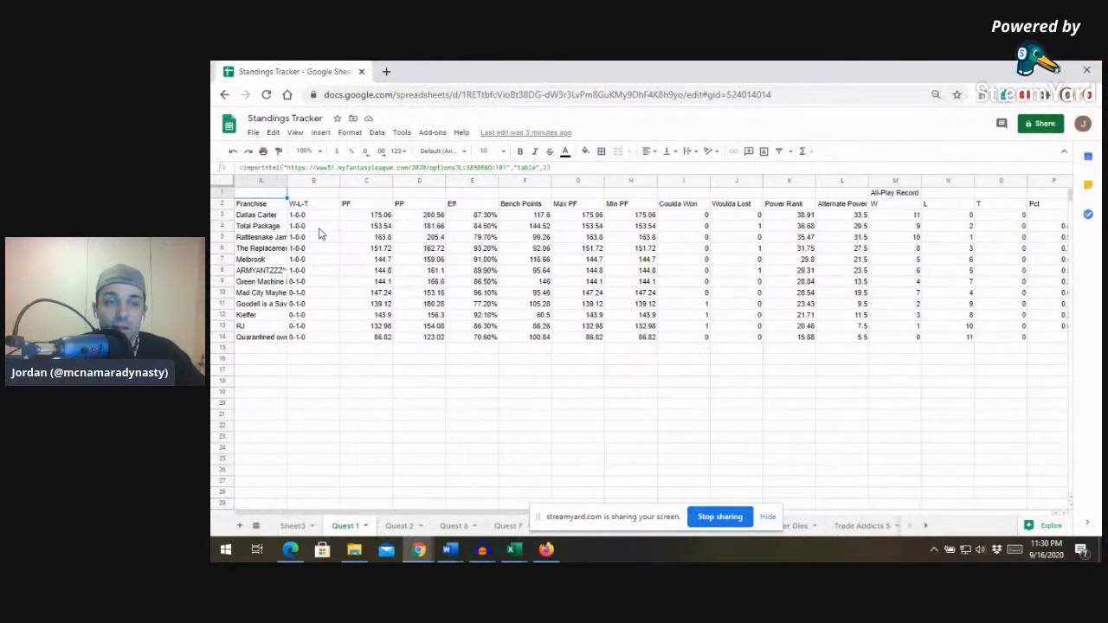
click(376, 167)
key(ctrl+a)
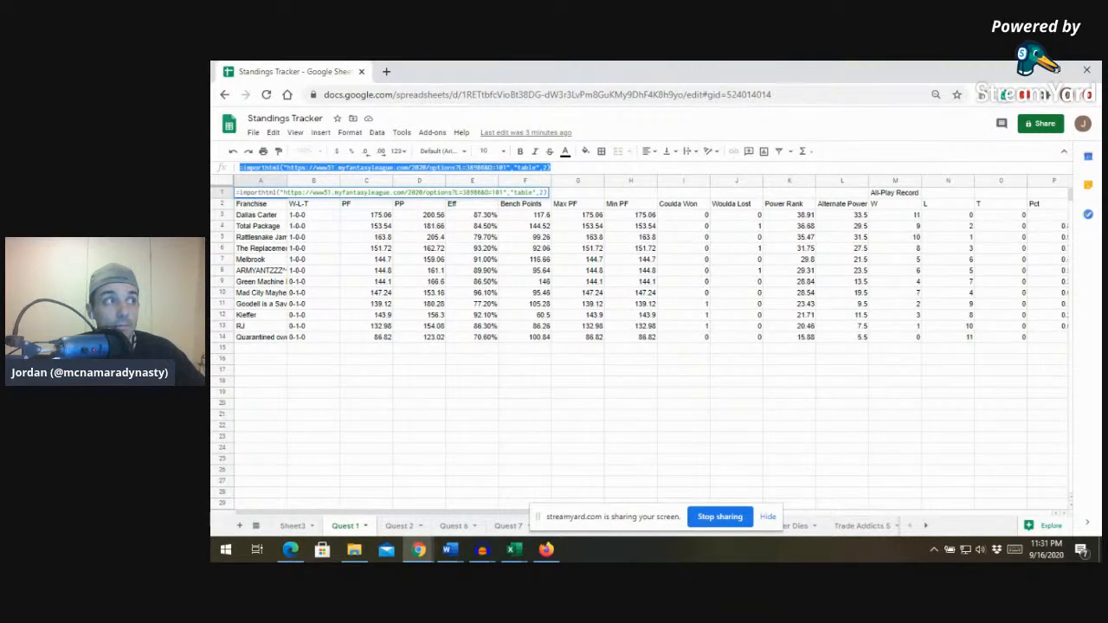
- Examine the league ID in the URL of the A1 import formula, leaving the formula as it is
key(alt+Tab)
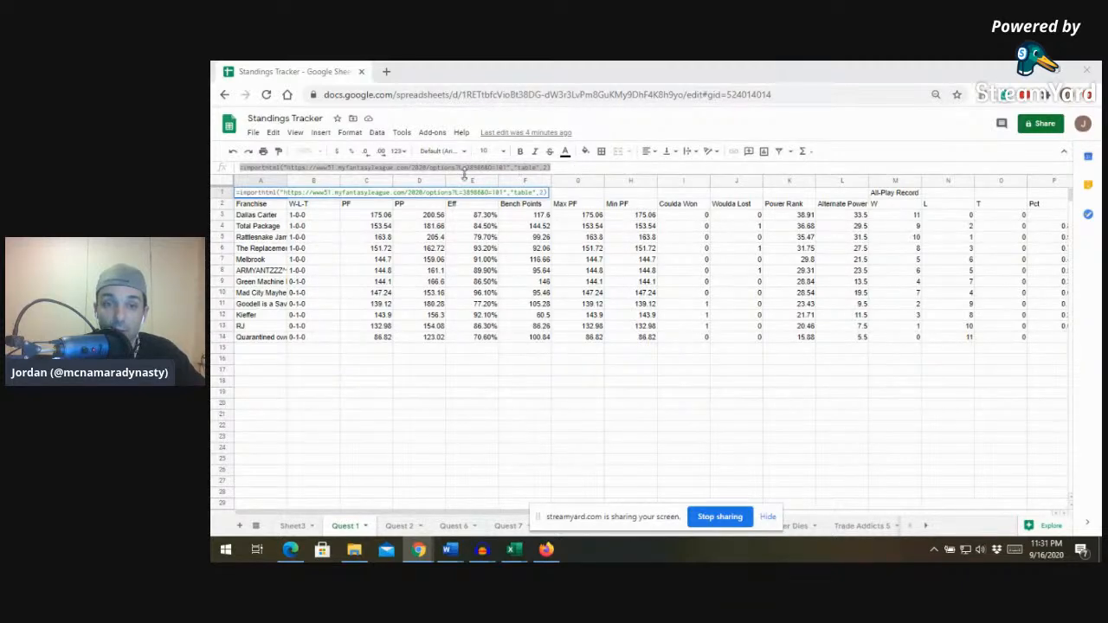
click(461, 168)
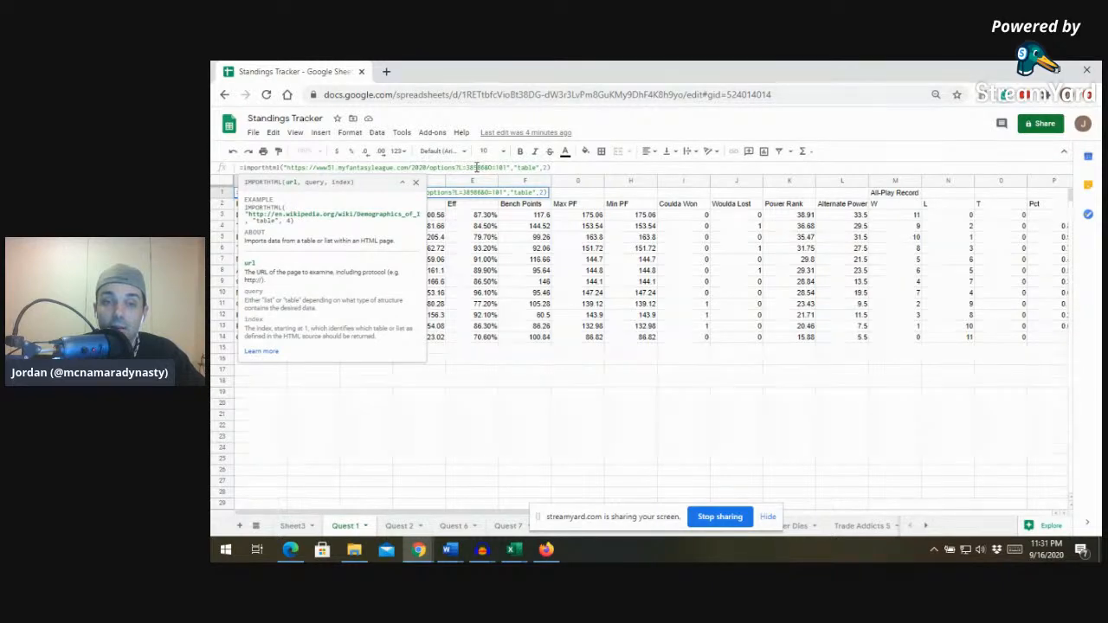
drag(466, 168, 482, 169)
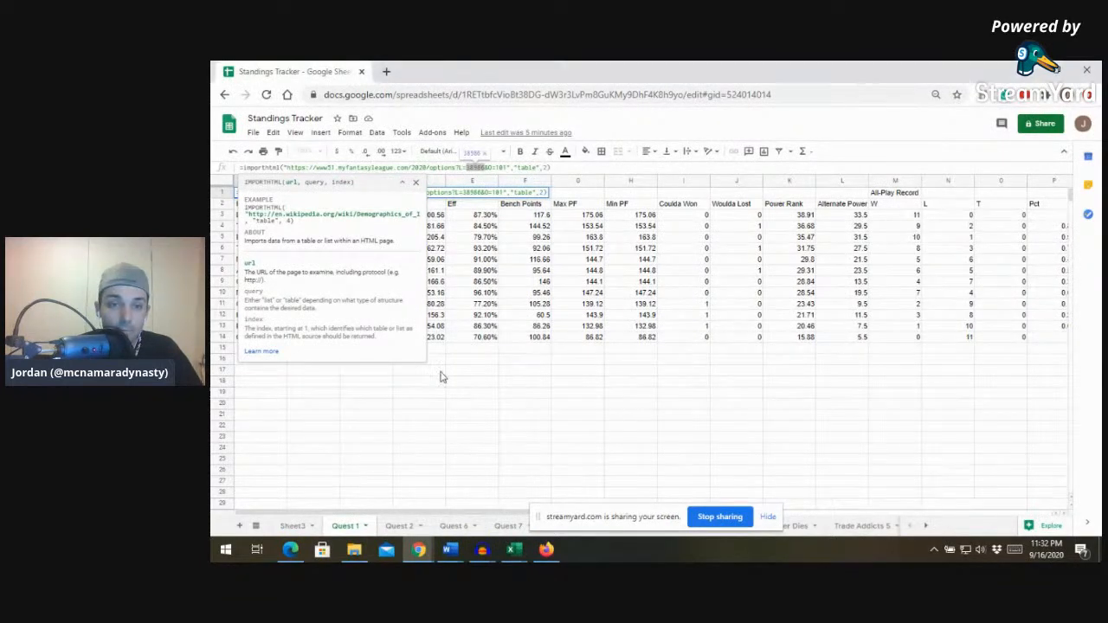
click(472, 392)
click(544, 307)
- Clear the IMPORTHTML formula from cell A1 of the Quest 1 sheet
click(249, 194)
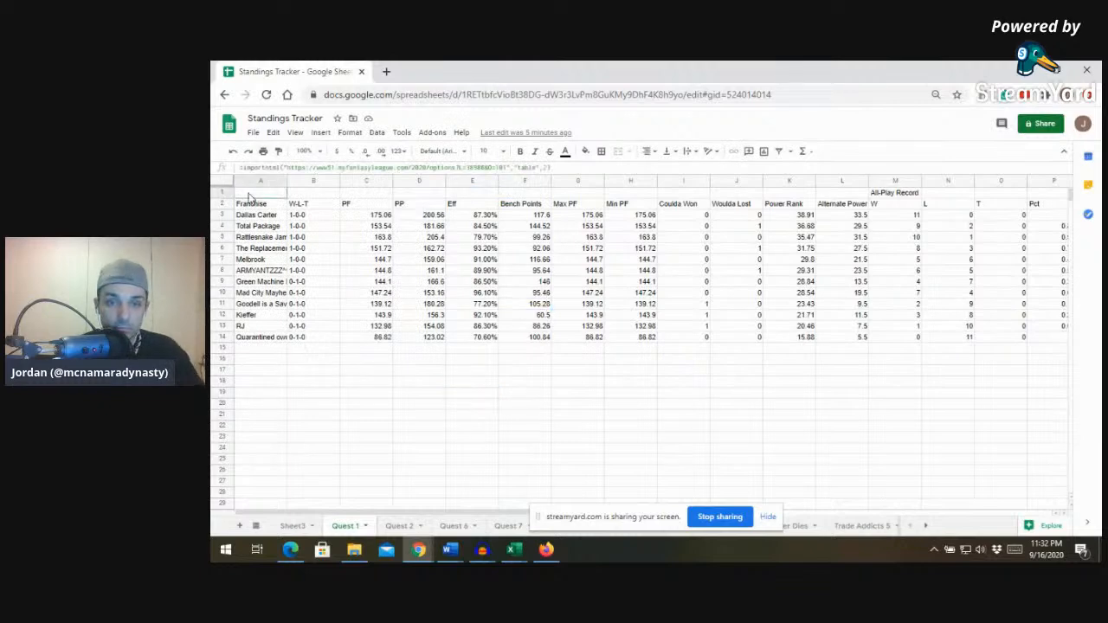
triple_click(549, 167)
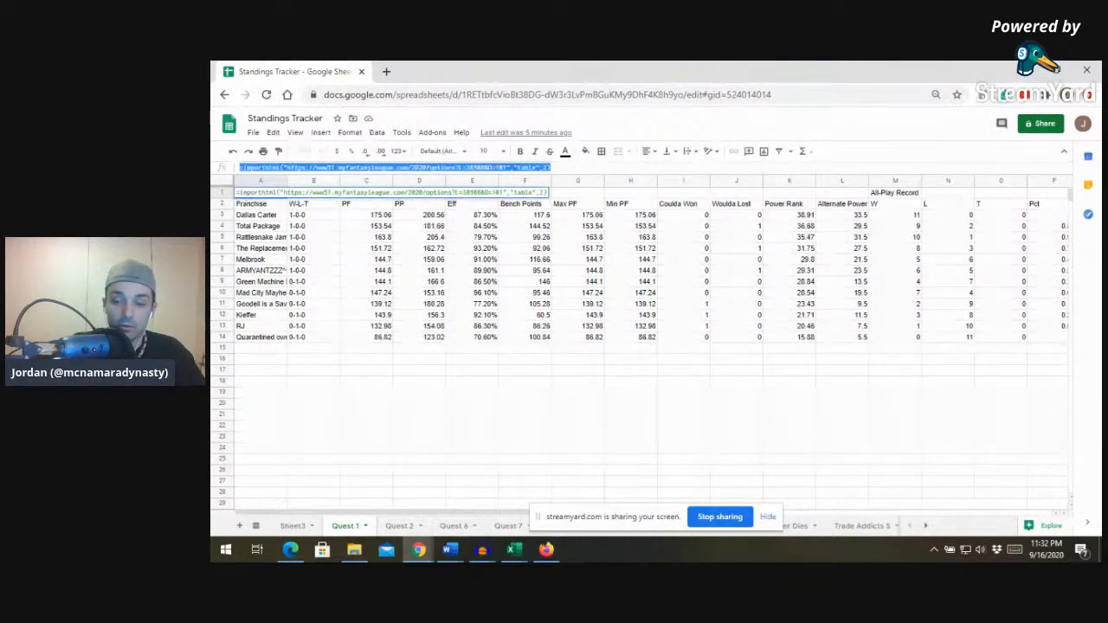
key(BackSpace)
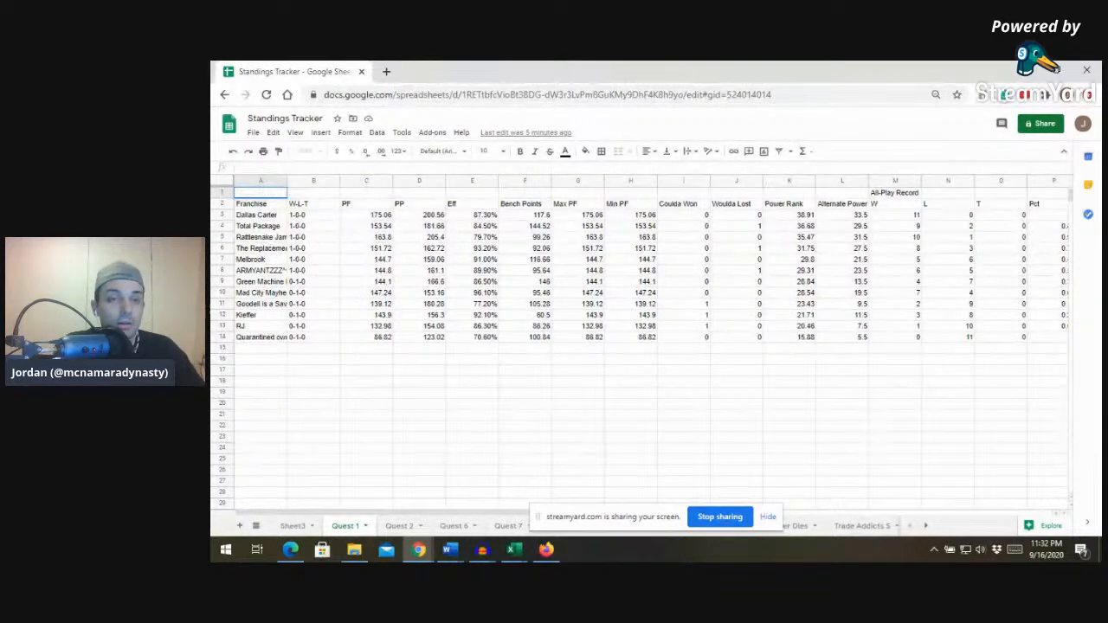
click(260, 215)
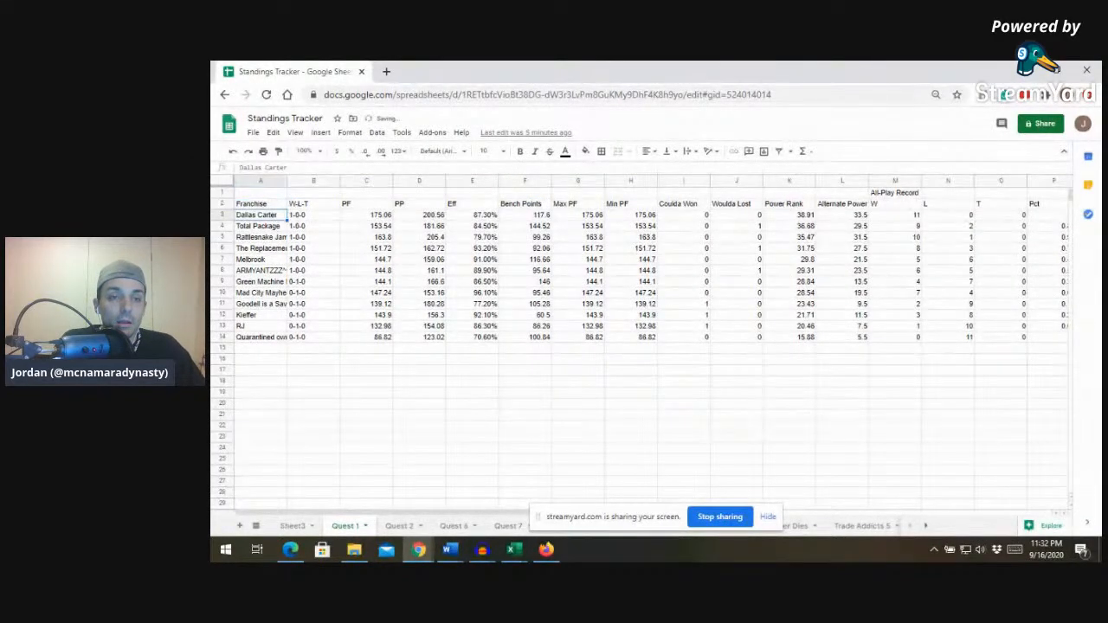
key(Up)
key(Up)
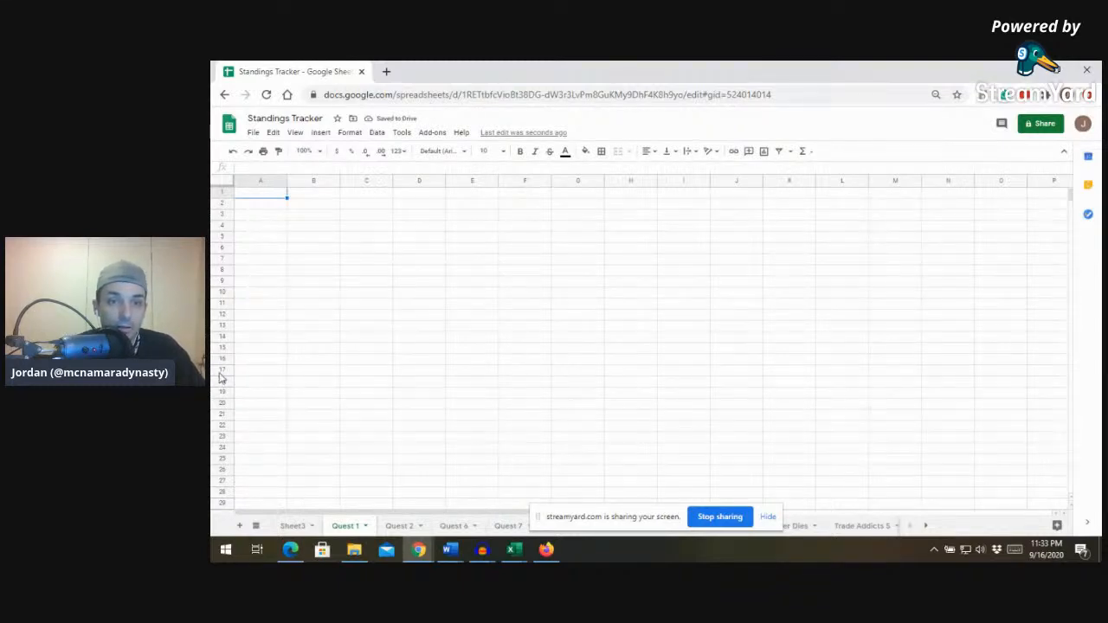
- Enter an IMPORTHTML formula in A1 for the league's myfantasyleague.com 2020 options page with O=101, query "table" and index 2
click(474, 167)
text(=importhtml("https://www73.myfantasyleague.com/2020/options?L=38868&O=101","table",1))
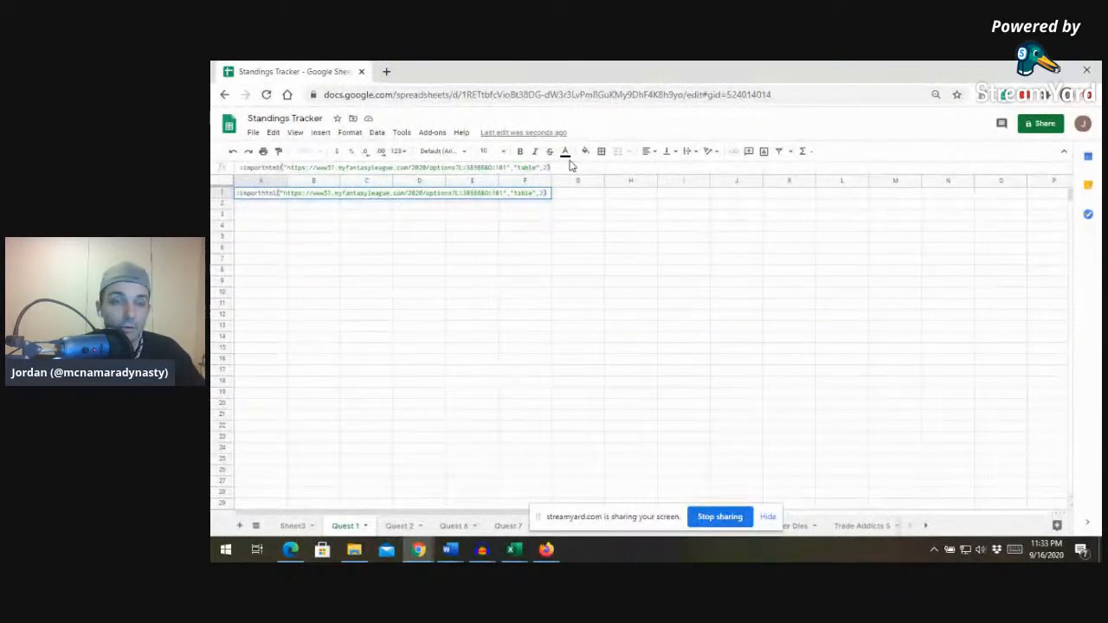
key(Return)
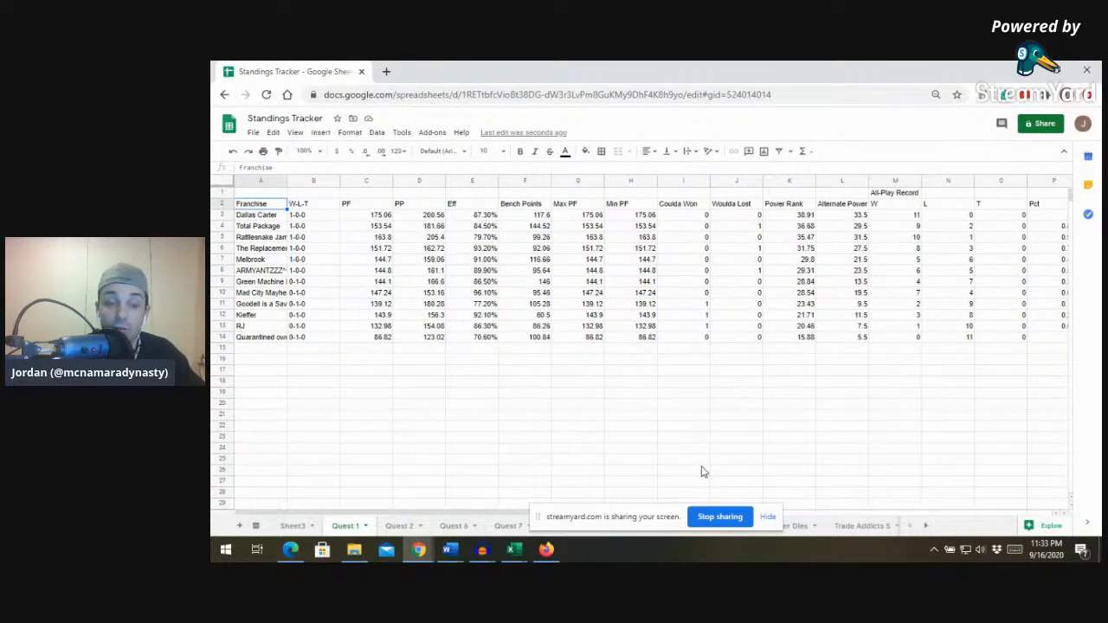
- Examine the League, Team Name and W-L-T entries of the Quest 1 row on Sheet3
click(294, 527)
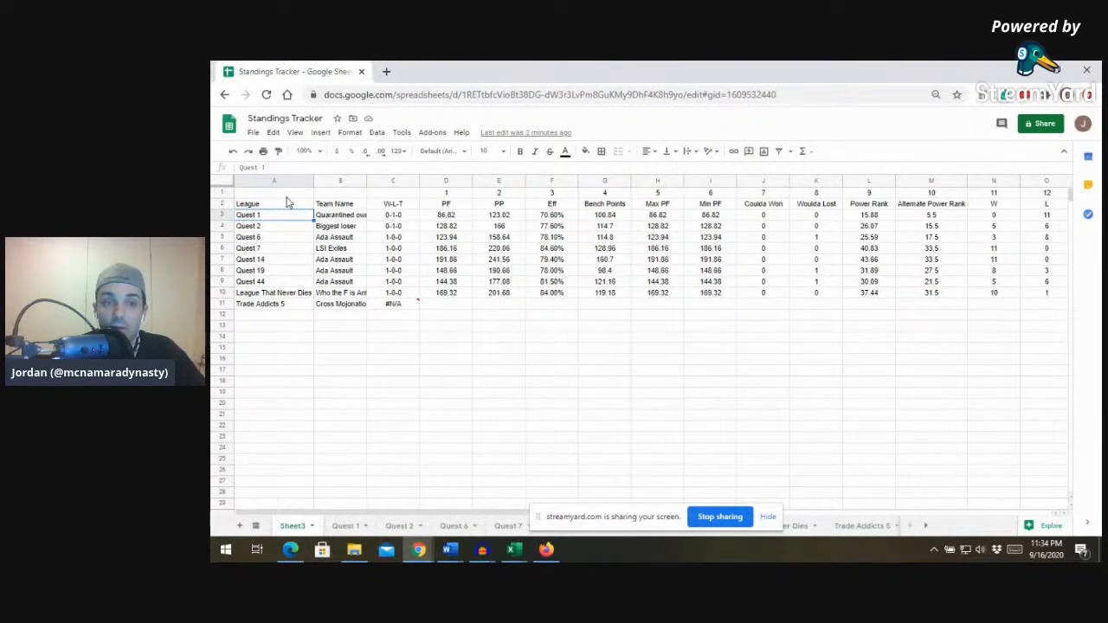
click(250, 206)
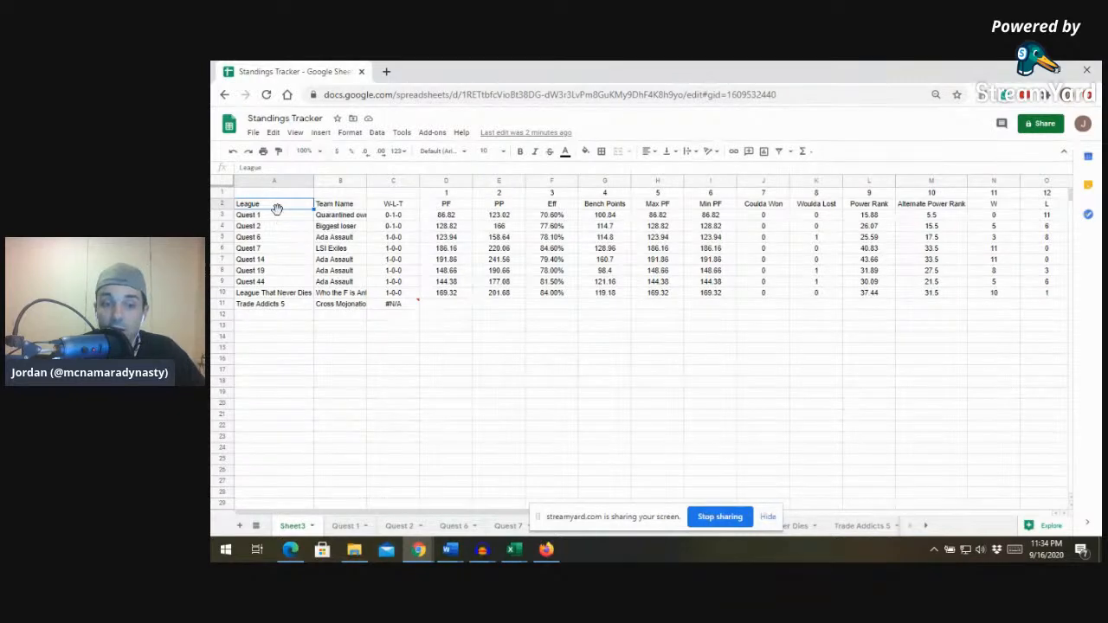
click(346, 525)
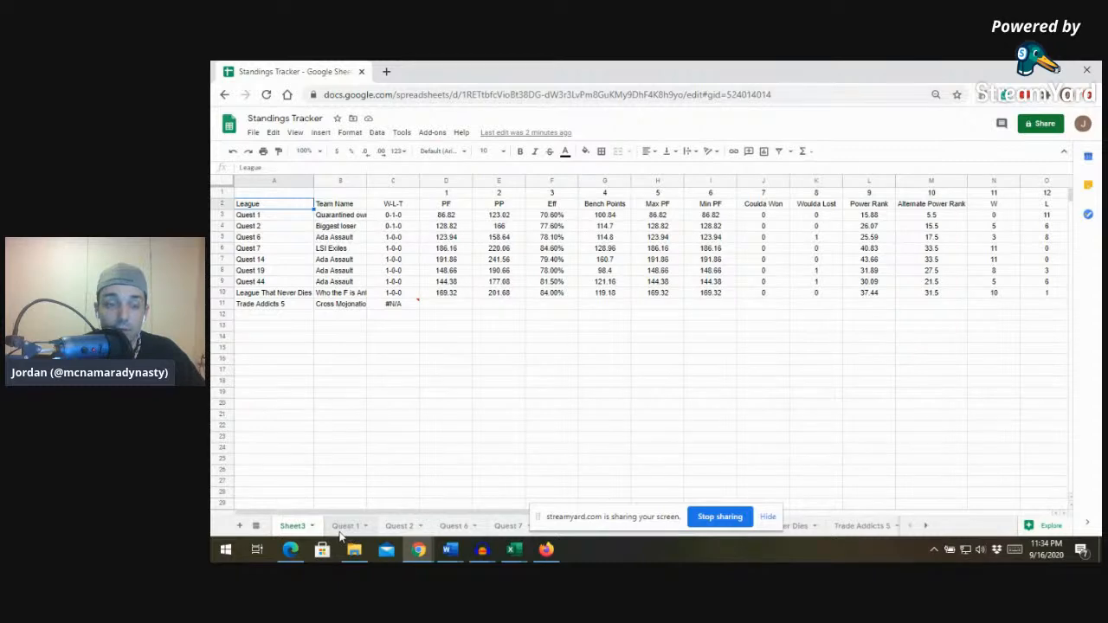
click(344, 528)
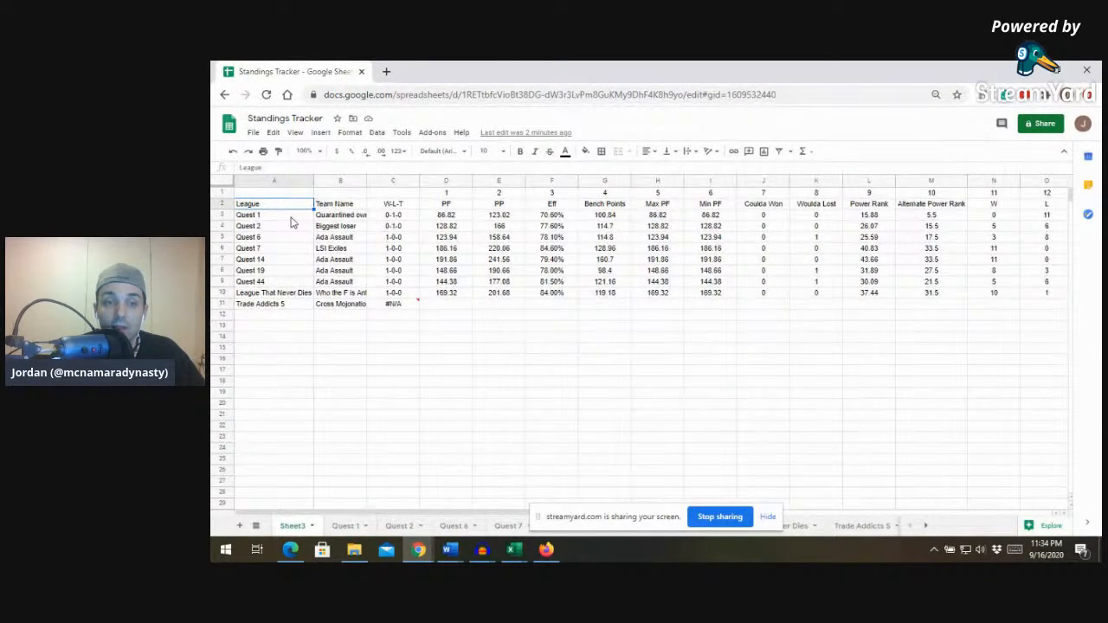
click(323, 217)
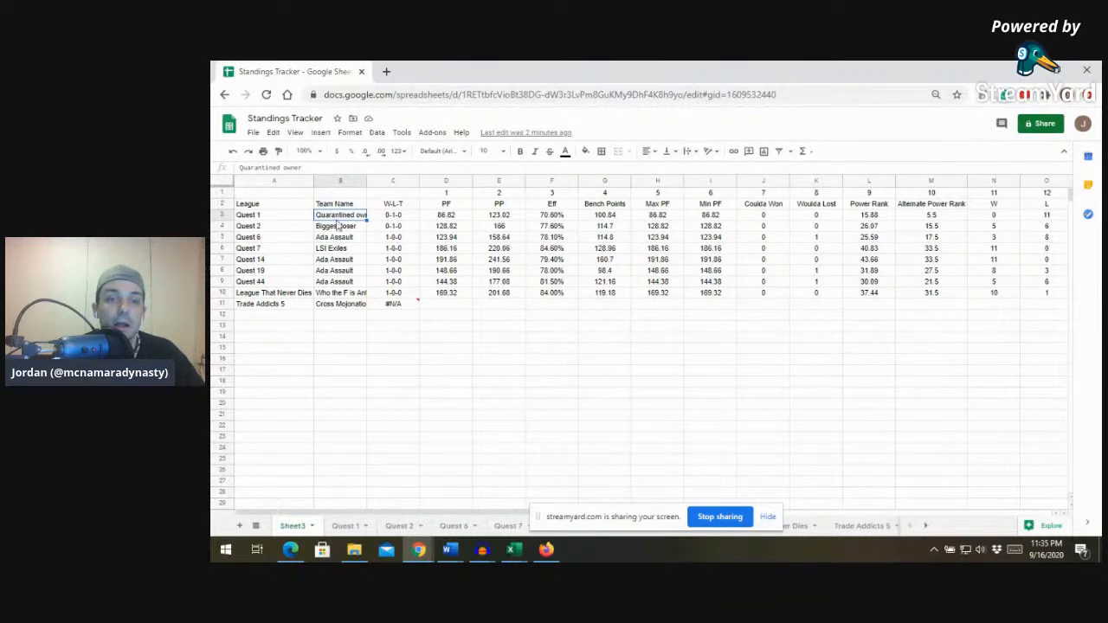
click(392, 216)
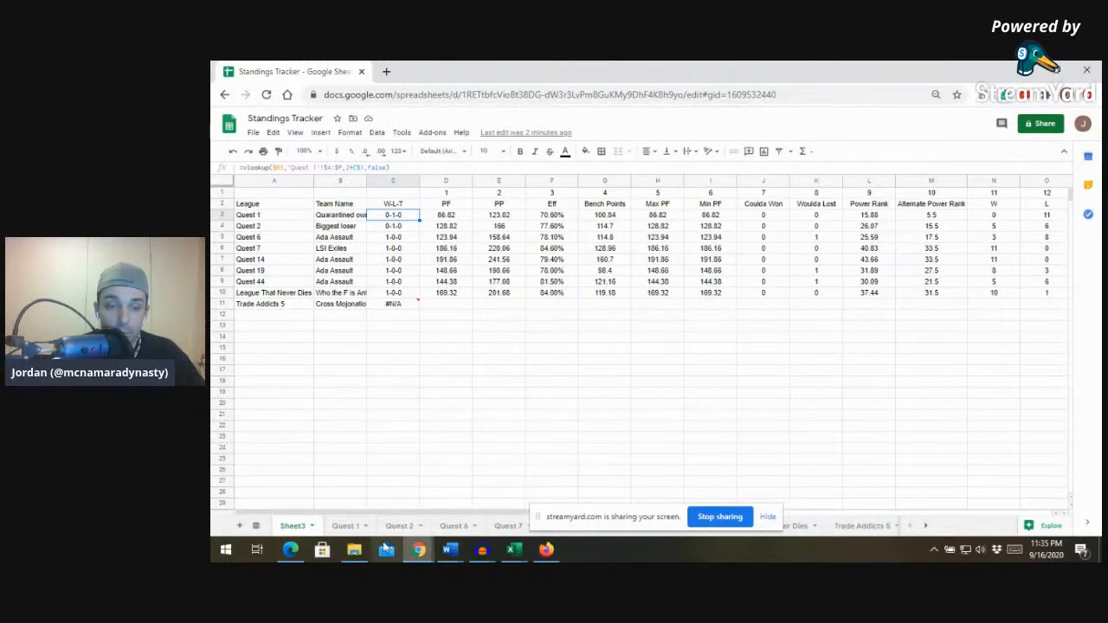
- Compare the Quest 1 sheet's header row with Sheet3's columns, and inspect the VLOOKUP formula in cell C3
click(356, 526)
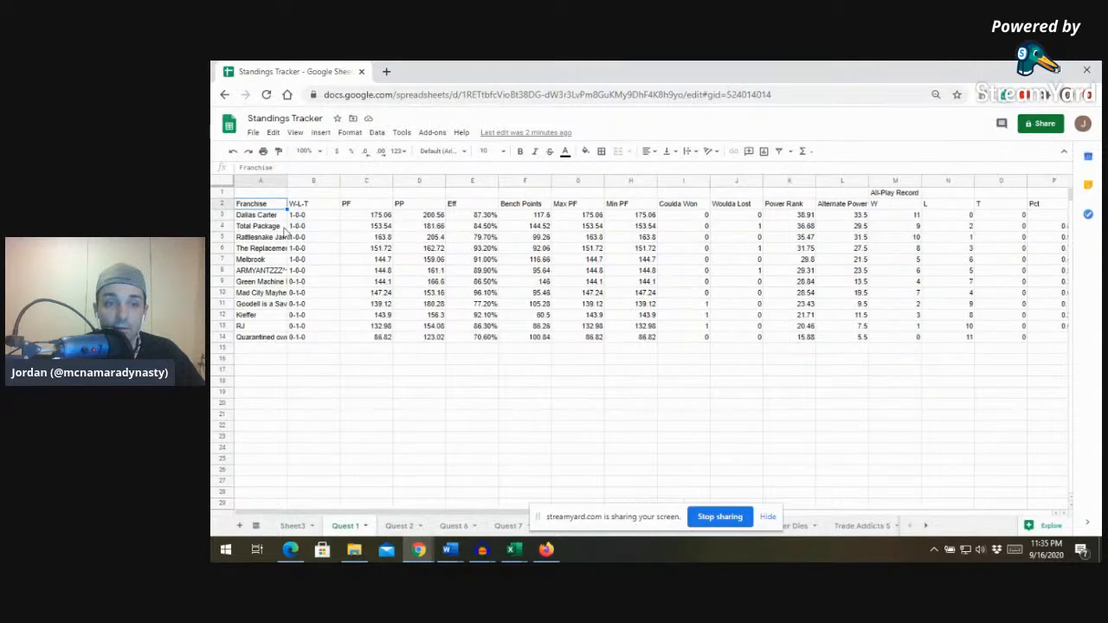
drag(724, 204, 835, 209)
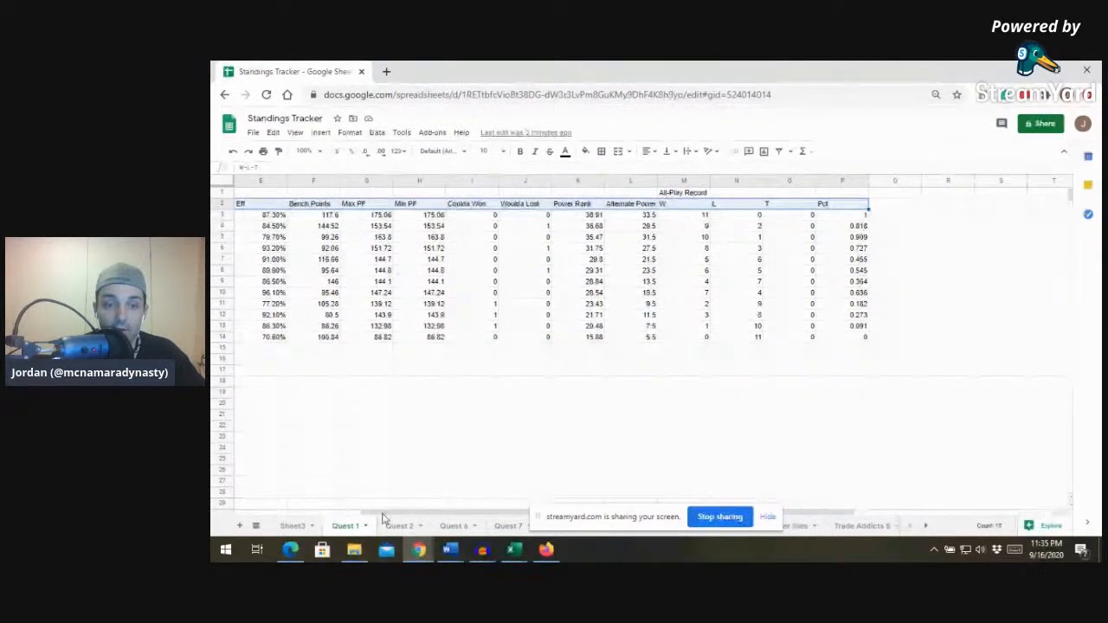
click(293, 525)
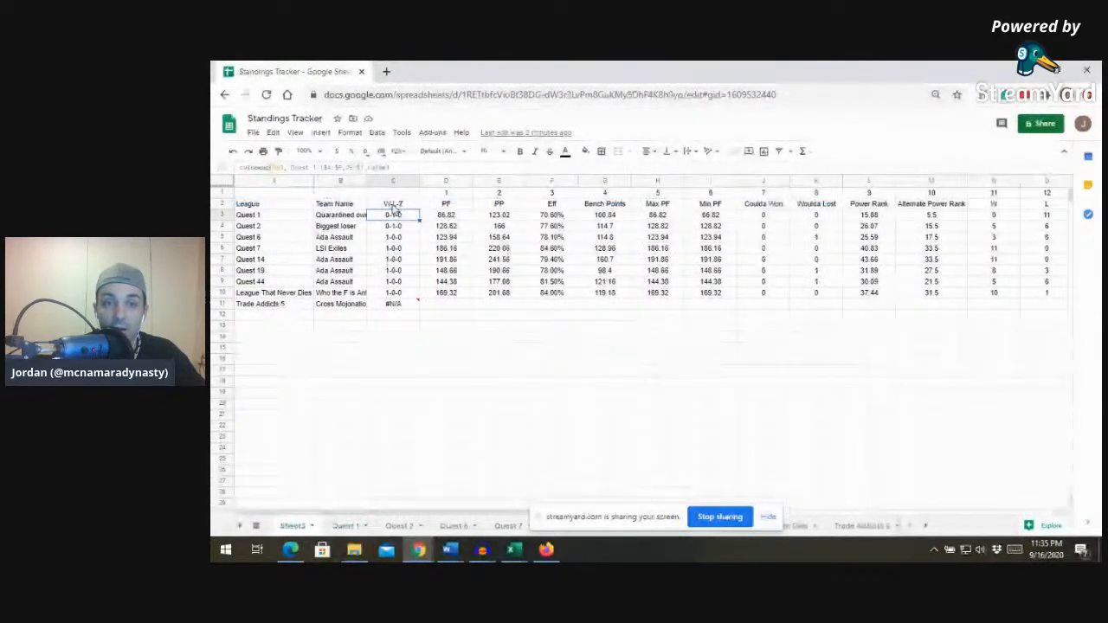
key(Up)
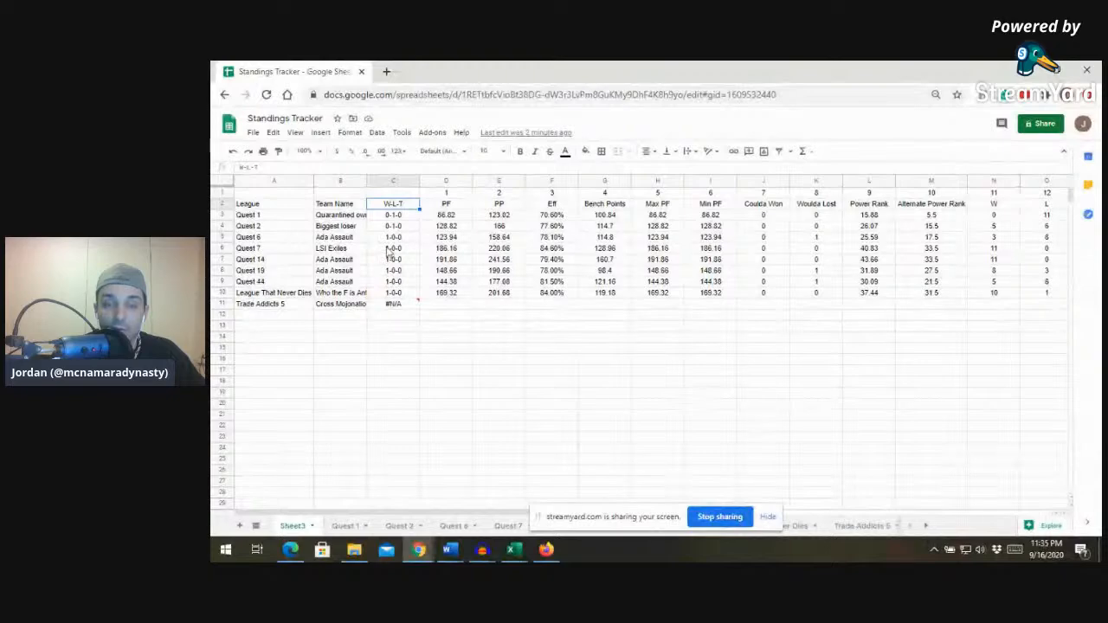
click(386, 218)
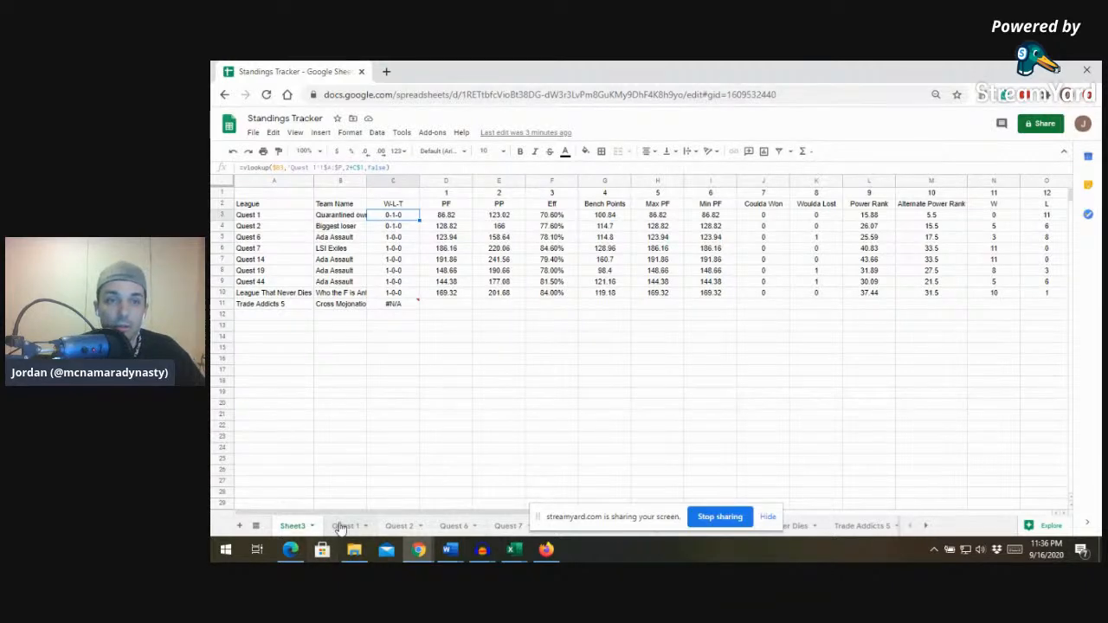
- Review the imported standings columns on the Quest 1 sheet against the Sheet3 summary
click(419, 550)
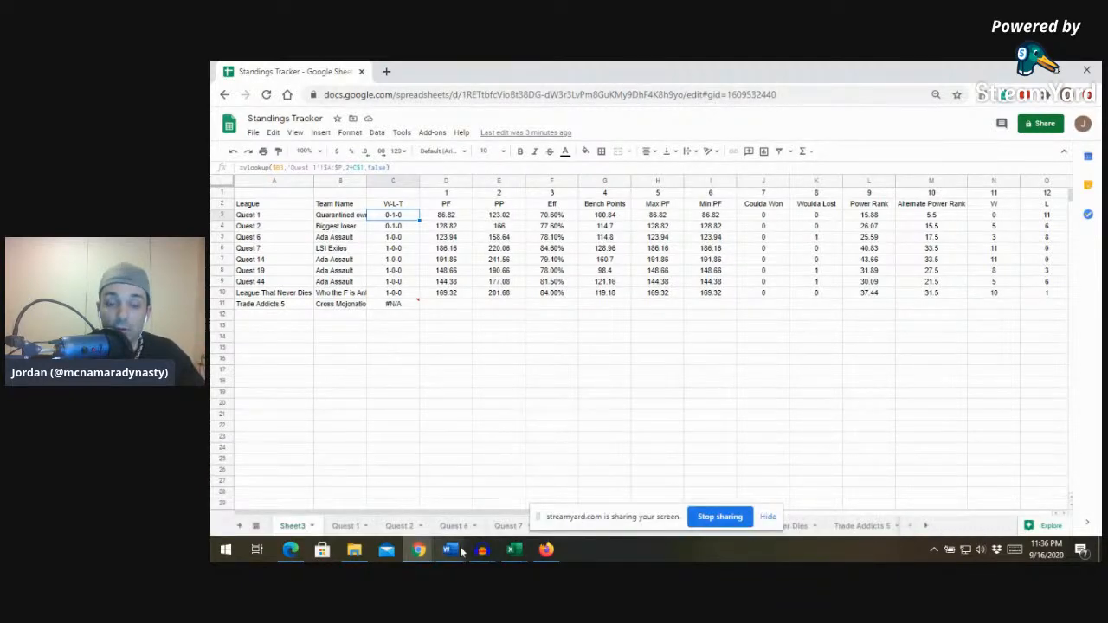
click(354, 527)
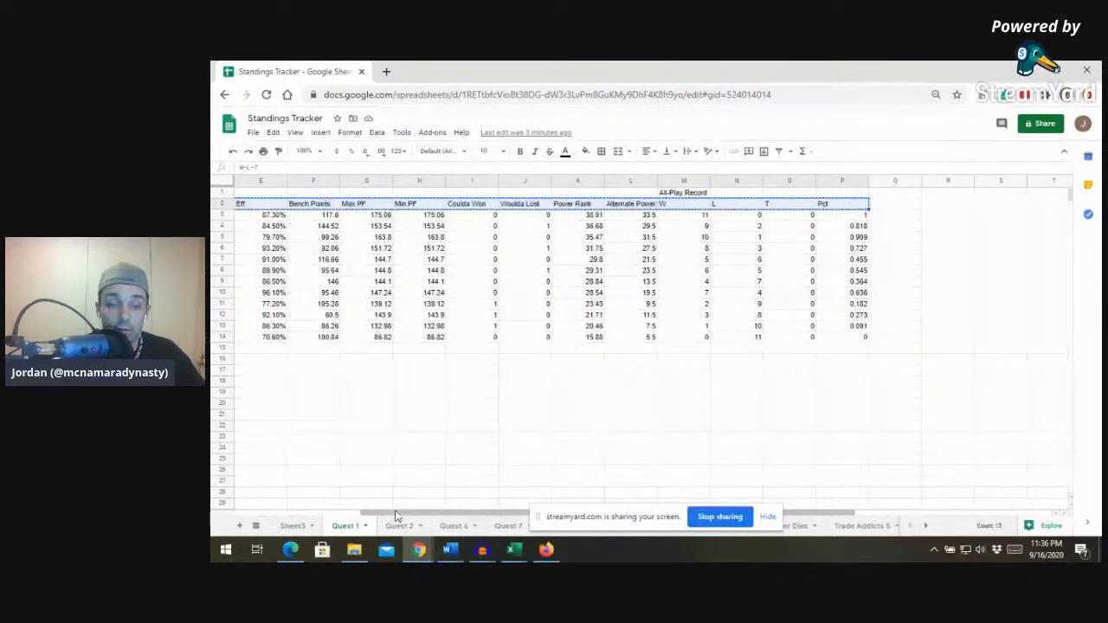
drag(397, 517, 287, 519)
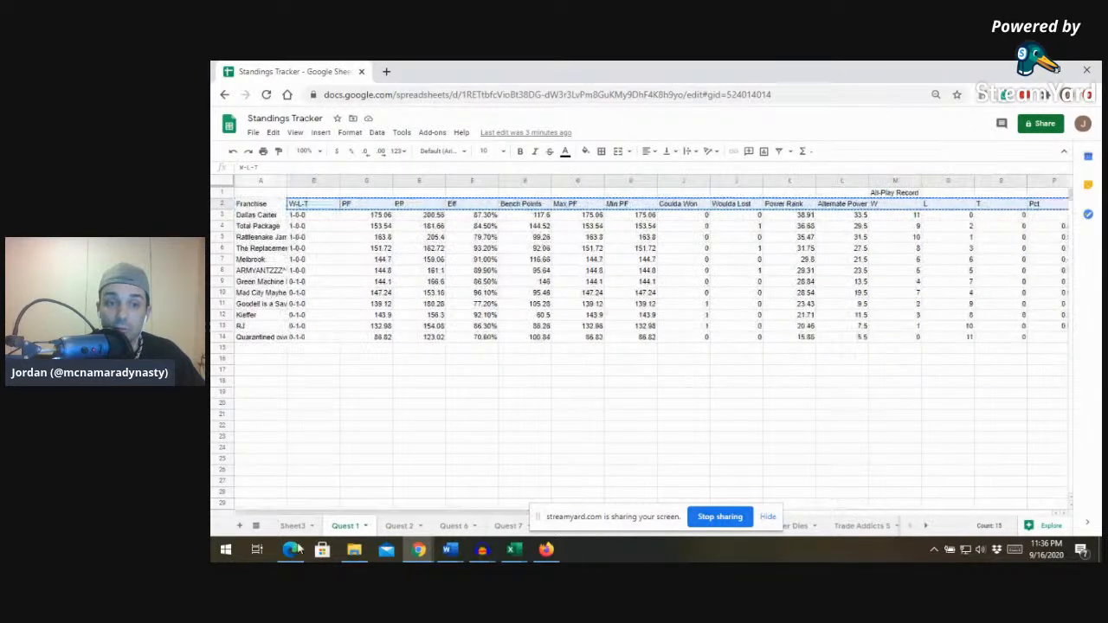
click(295, 529)
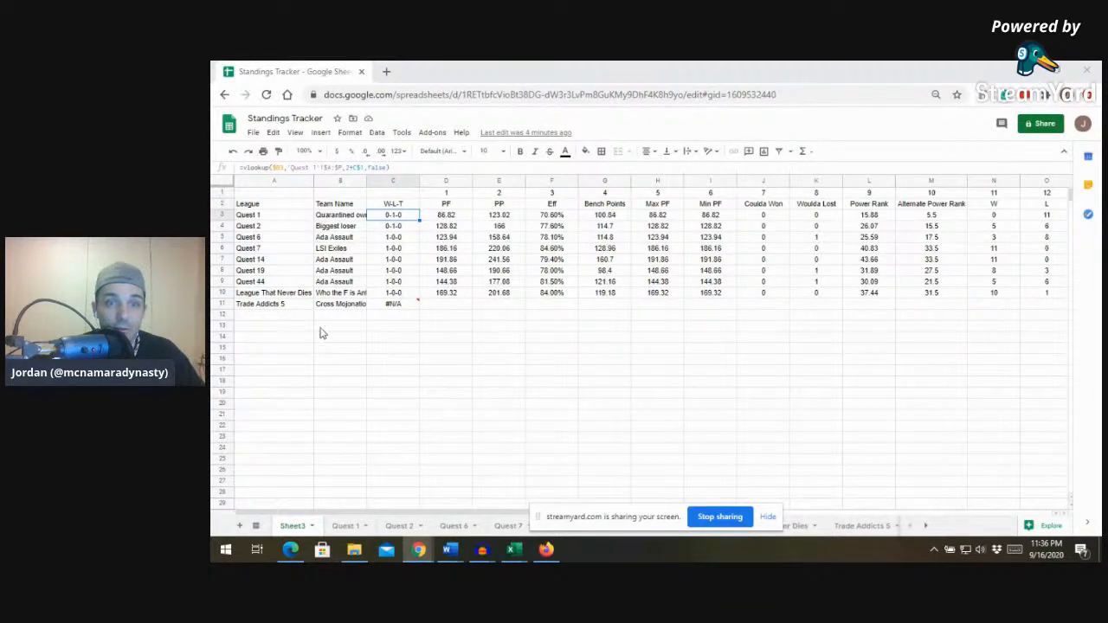
click(426, 335)
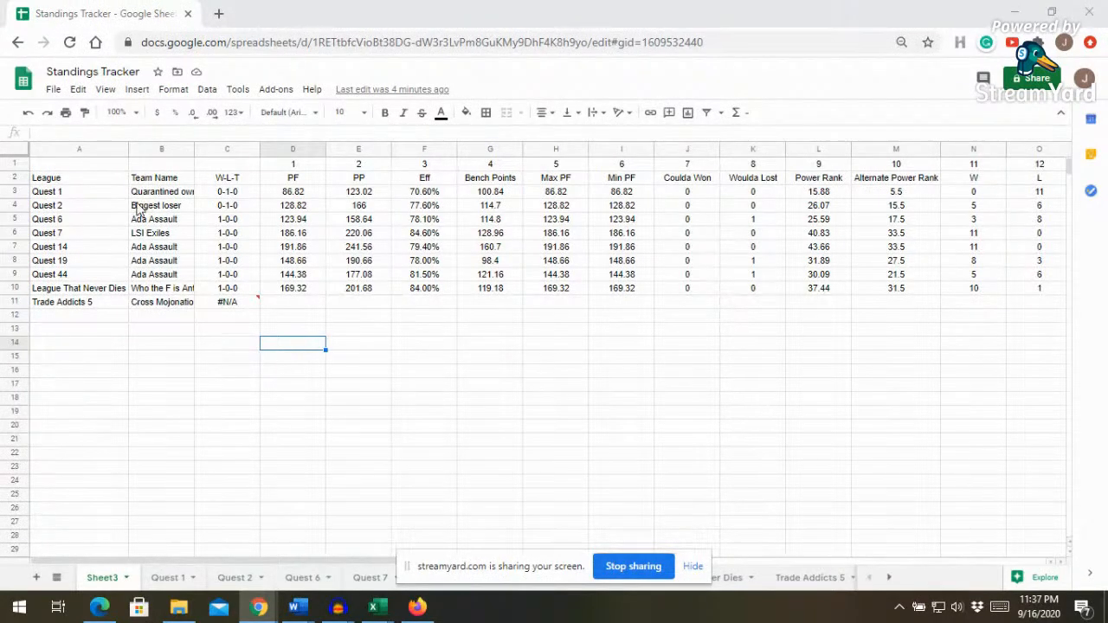
- Examine the Quest 1 league and team name cells and the row 2 headers from W-L-T onward on Sheet3
click(85, 196)
click(155, 196)
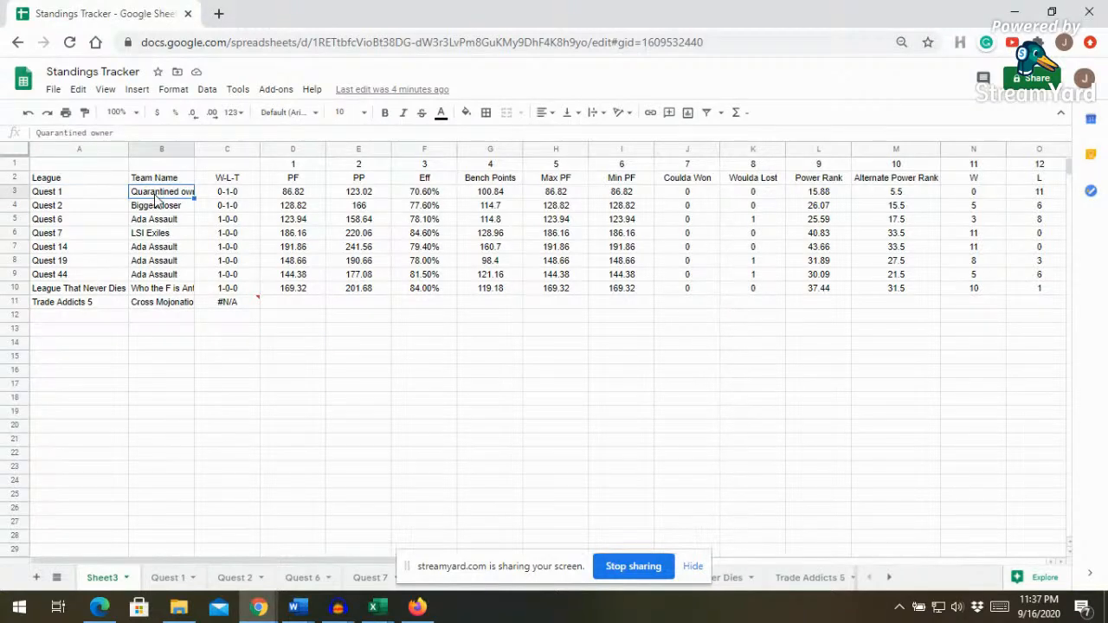
click(218, 179)
shift+click(1064, 179)
drag(1064, 179, 227, 179)
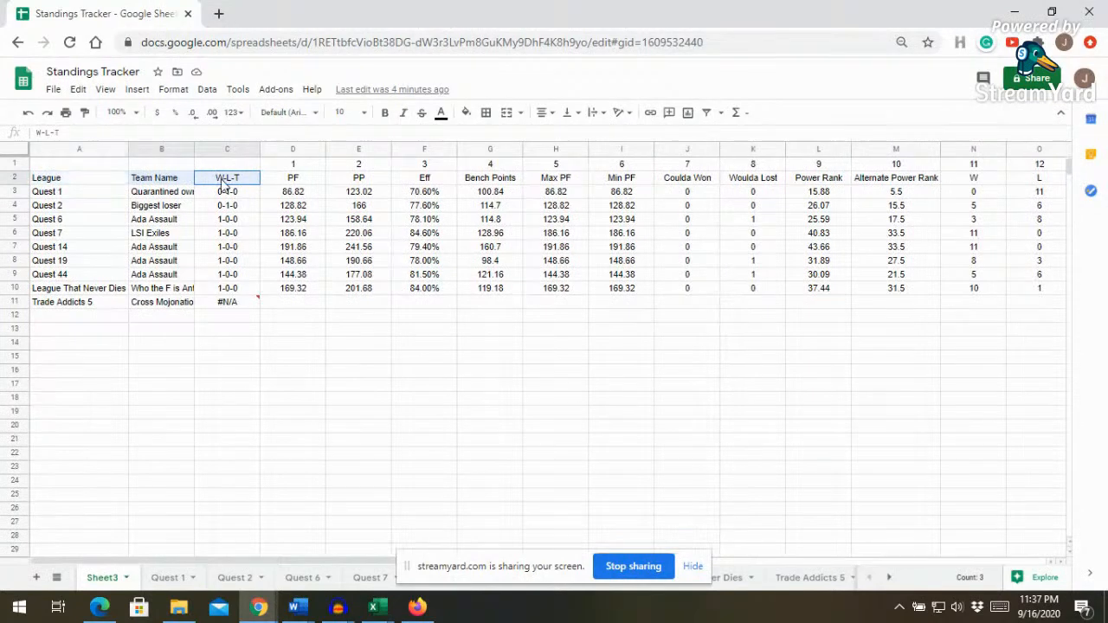
- Compare the VLOOKUP formulas in C3 and C4, checking the team name search key and the league sheet each one references
click(229, 195)
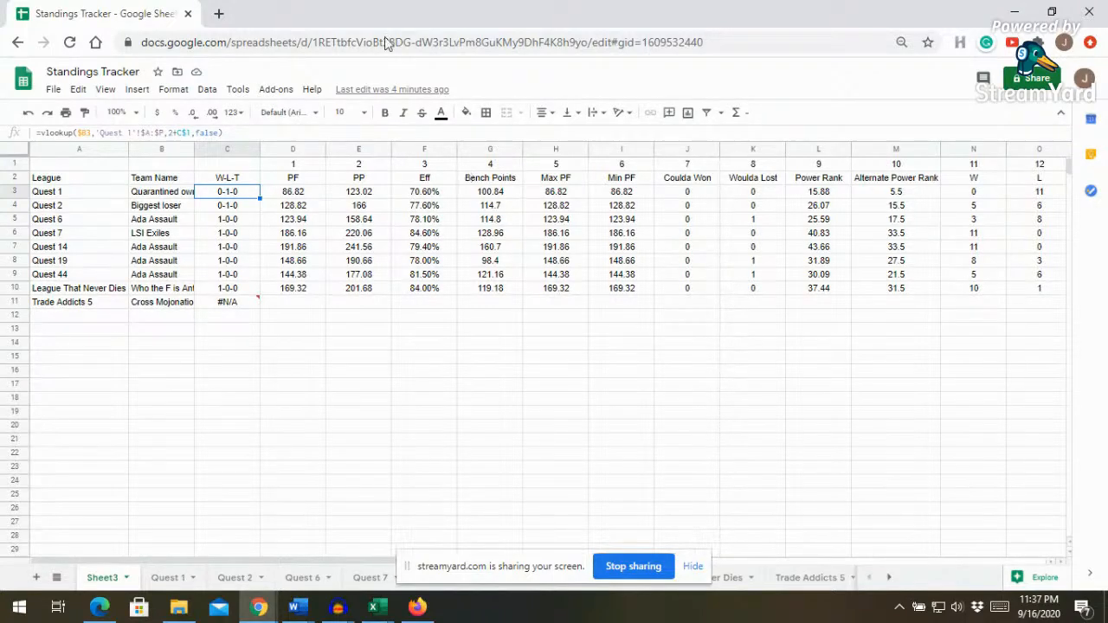
click(156, 195)
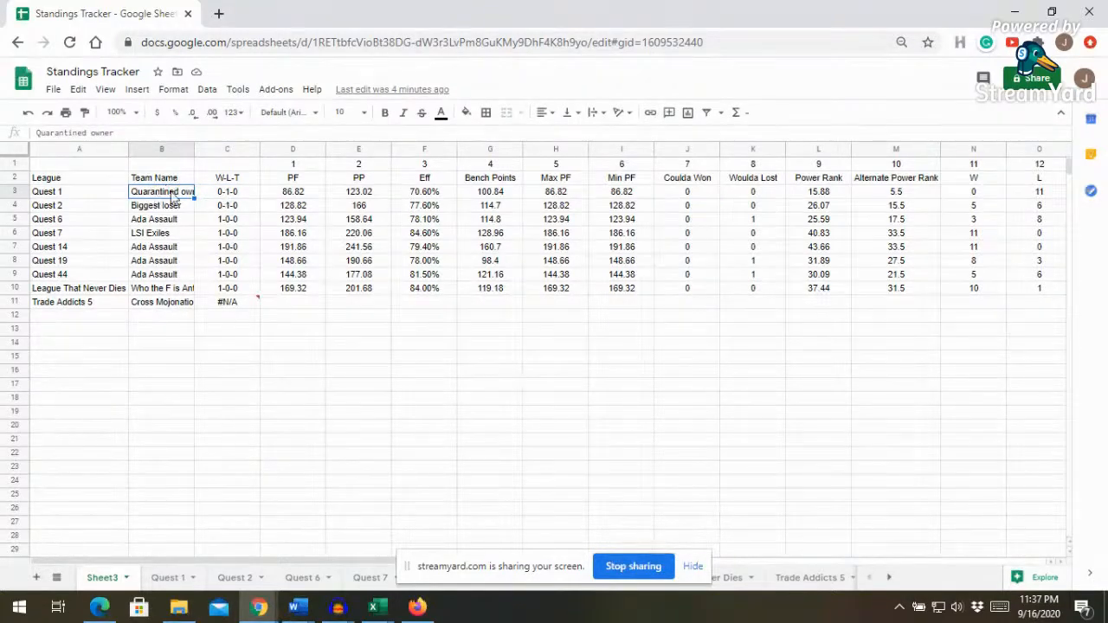
click(226, 194)
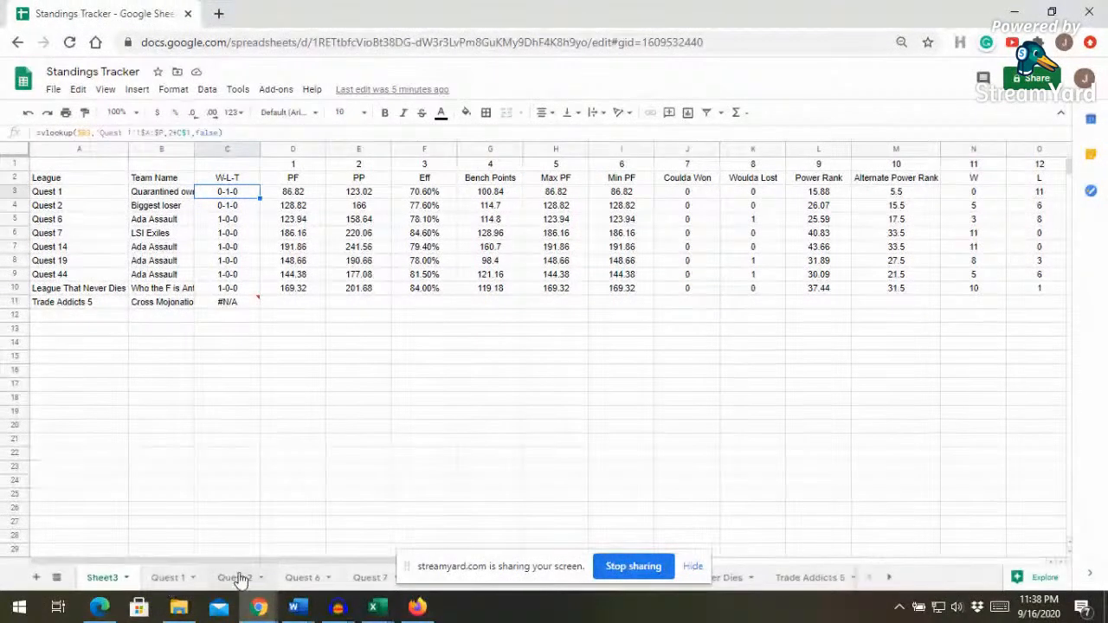
click(225, 210)
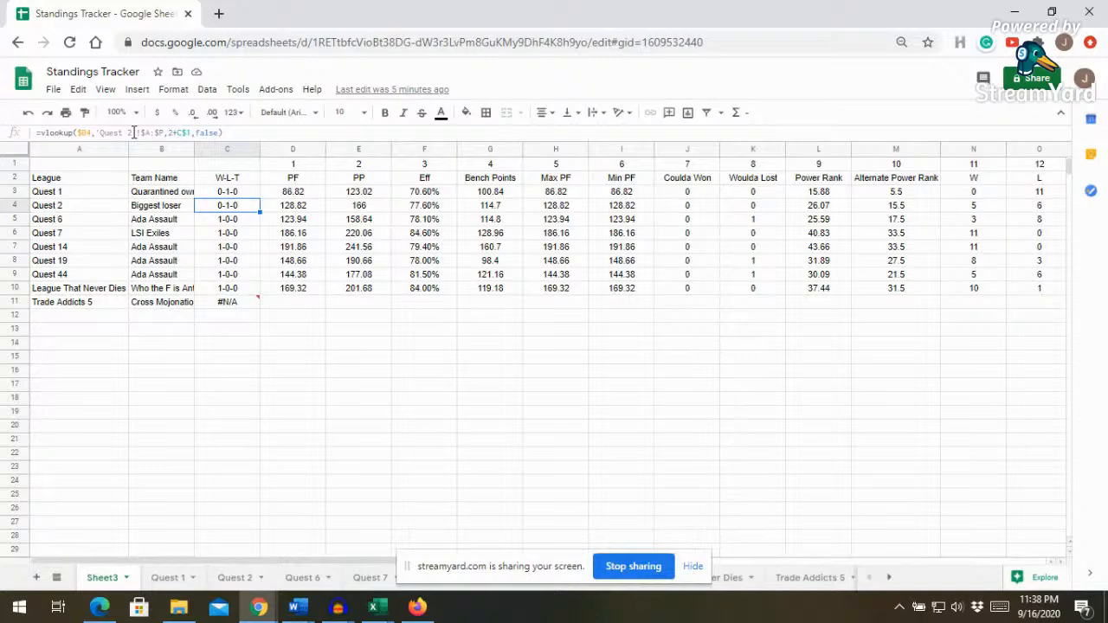
click(209, 194)
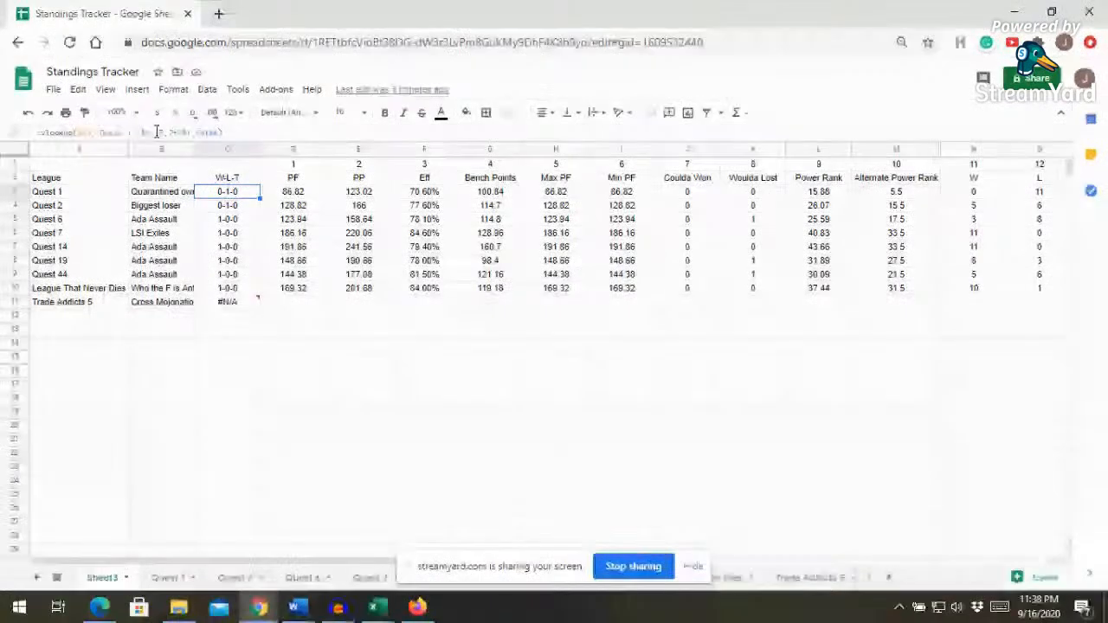
- Examine columns A to P of the Quest 1 sheet, which the VLOOKUP uses as its range
click(171, 576)
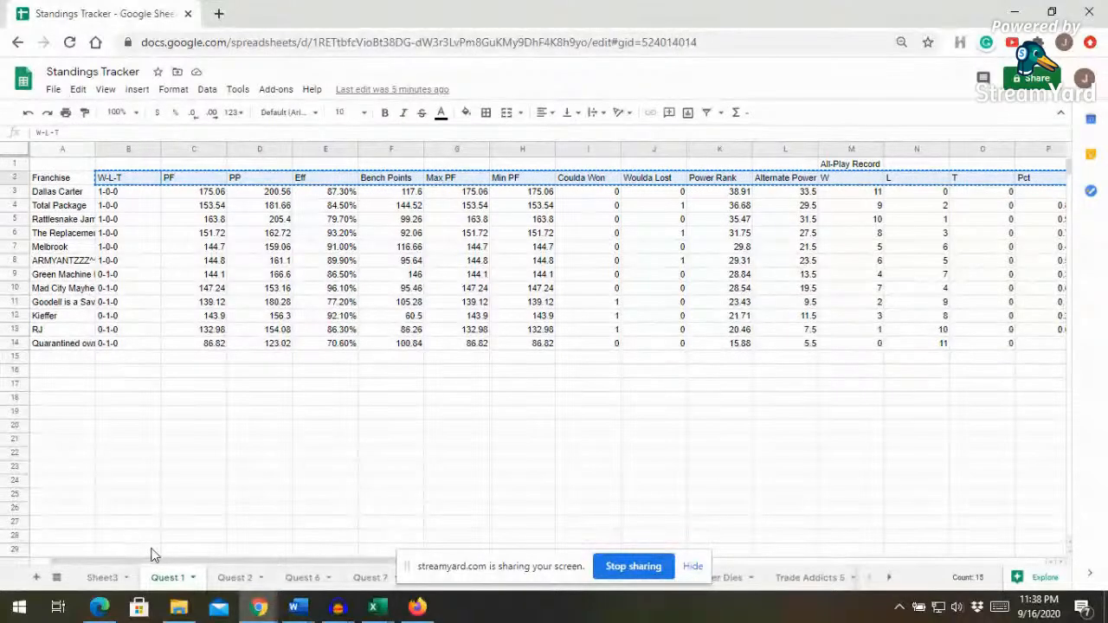
drag(152, 563, 355, 561)
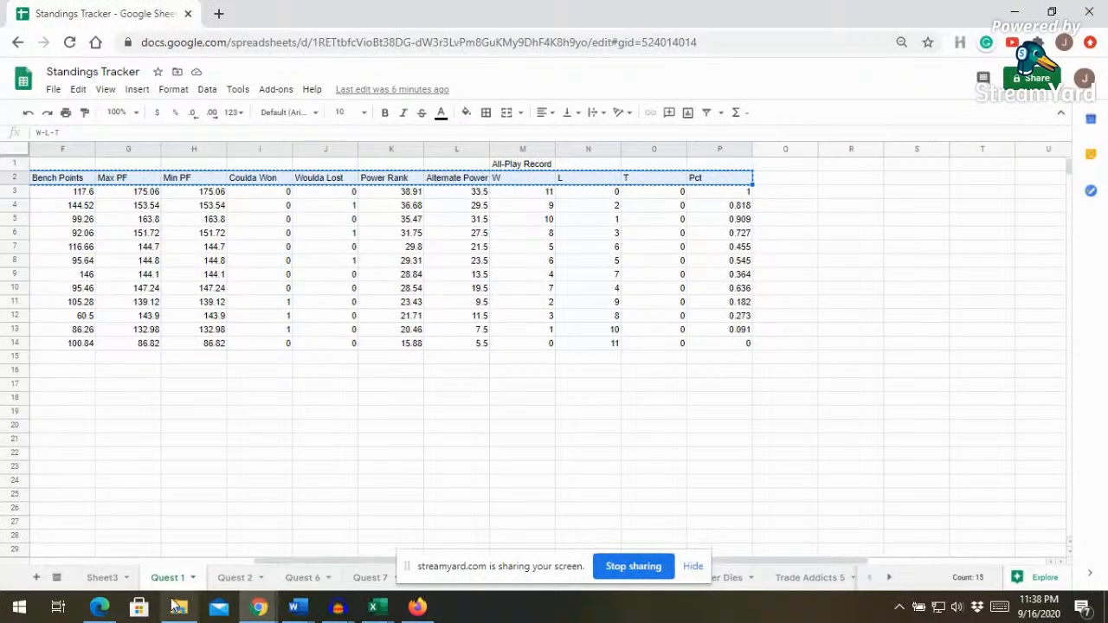
drag(294, 564, 152, 563)
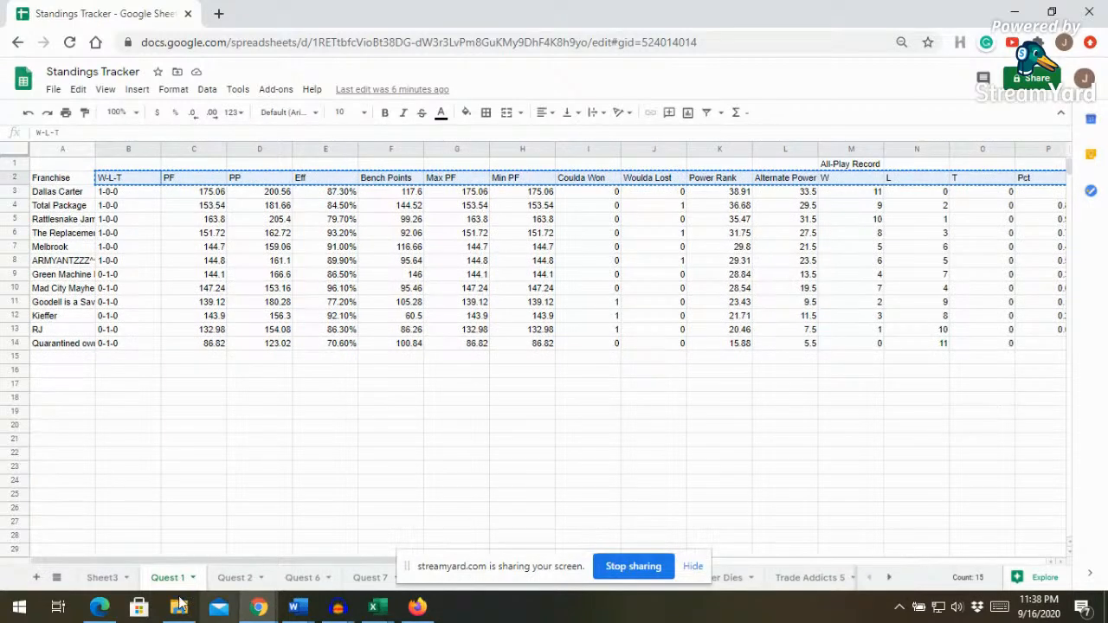
click(103, 577)
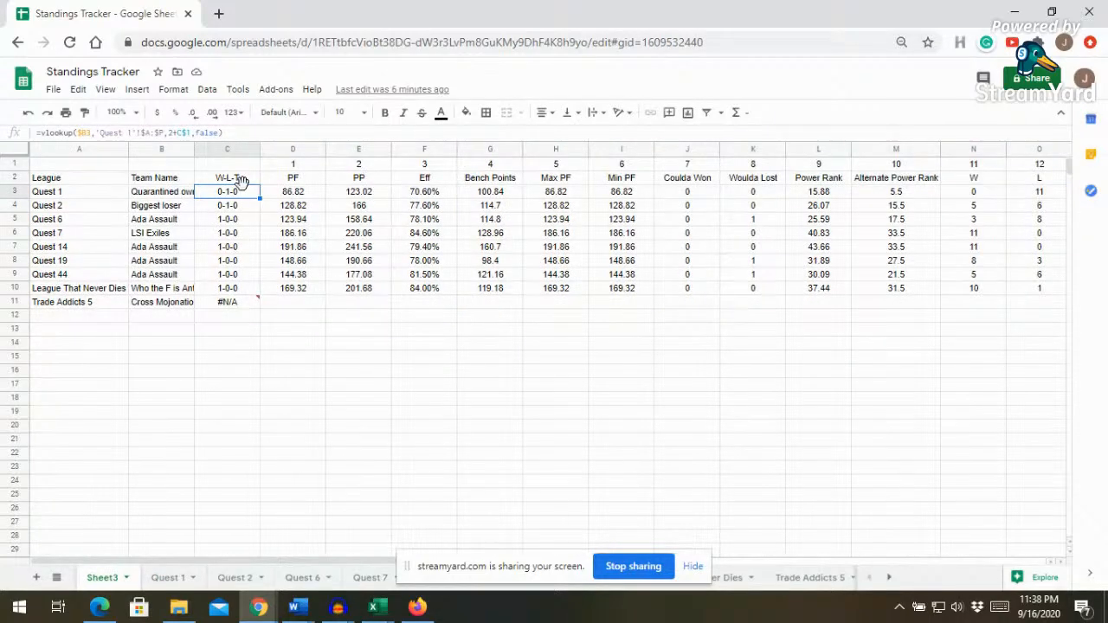
- Inspect the index argument of the C3 VLOOKUP and locate the matching team and W-L-T cells in row 14 of Quest 1
click(176, 132)
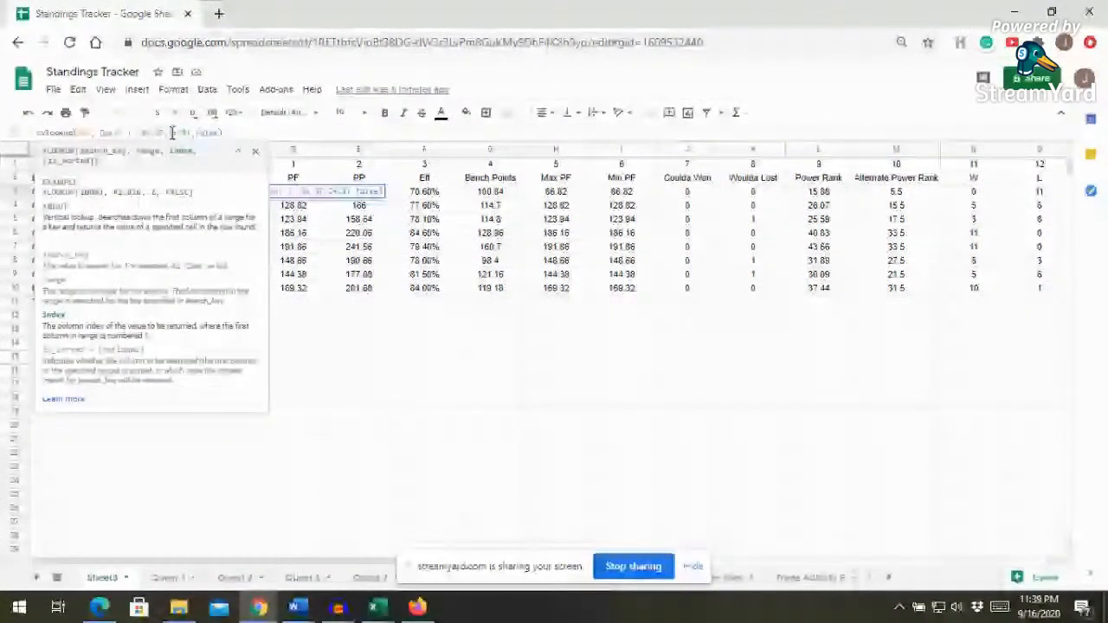
click(182, 580)
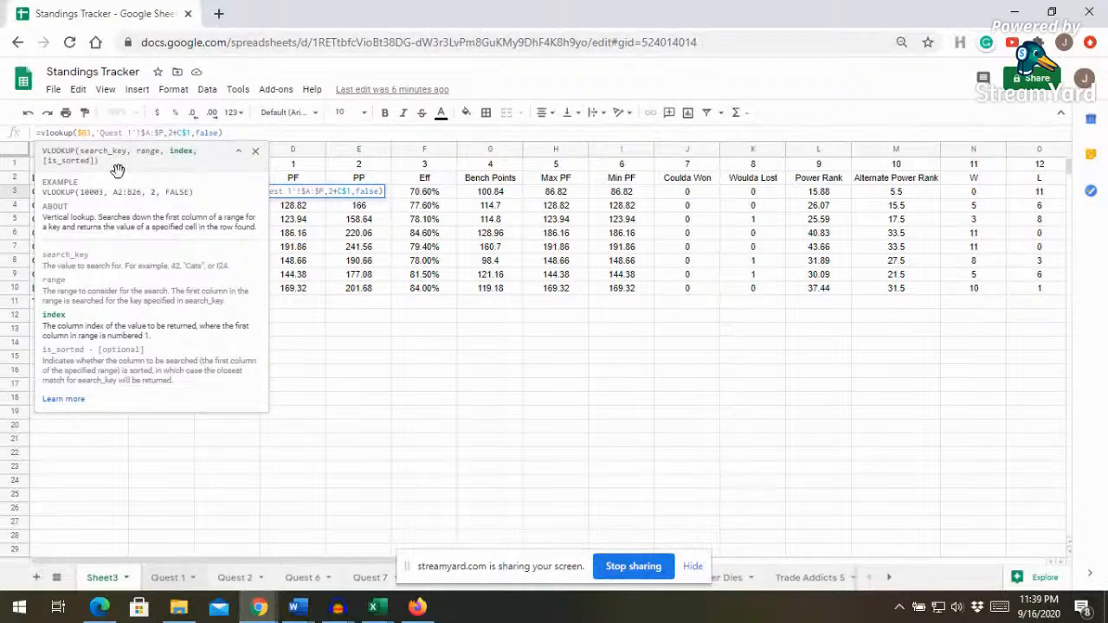
click(74, 351)
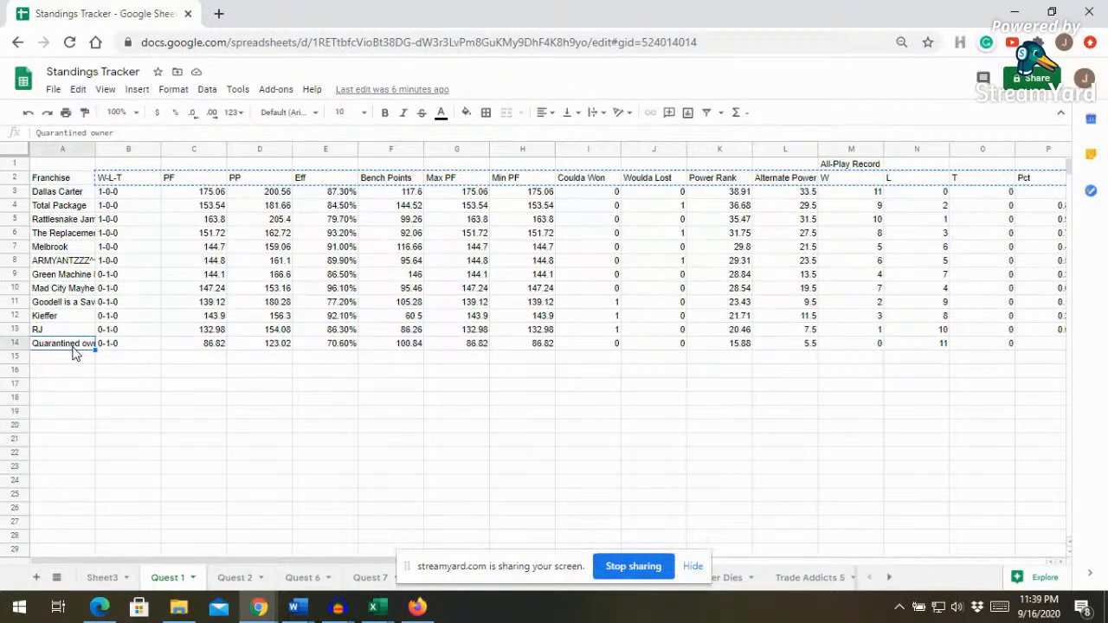
drag(74, 352, 109, 353)
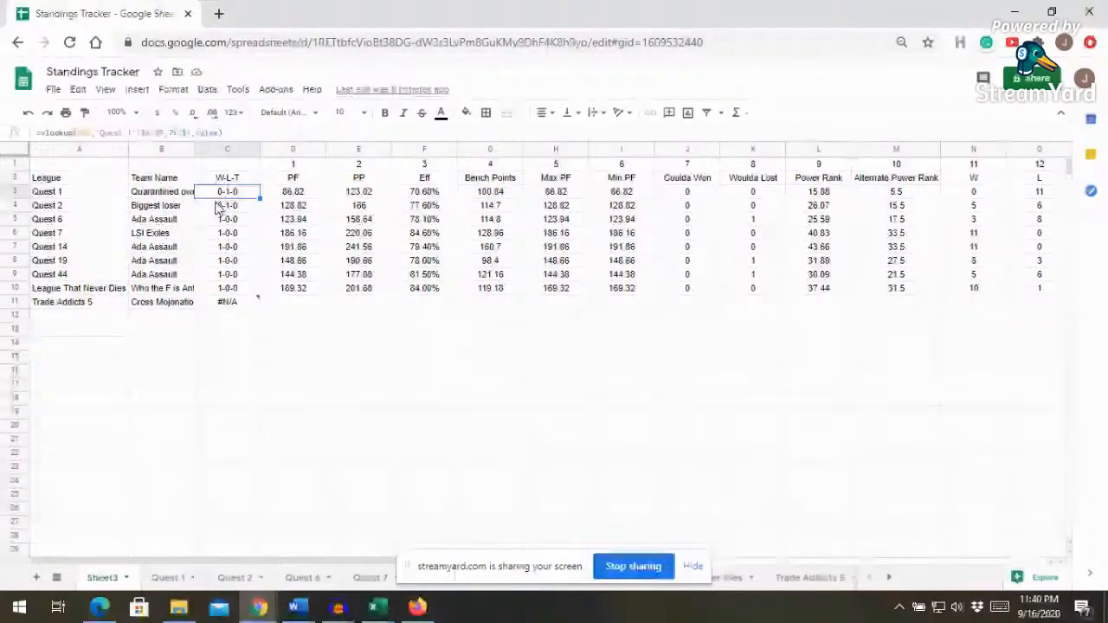
- Recheck the VLOOKUP formulas in C3 and C4 on Sheet3 and trace the W-L-T lookup to cell B14 of Quest 1
click(239, 135)
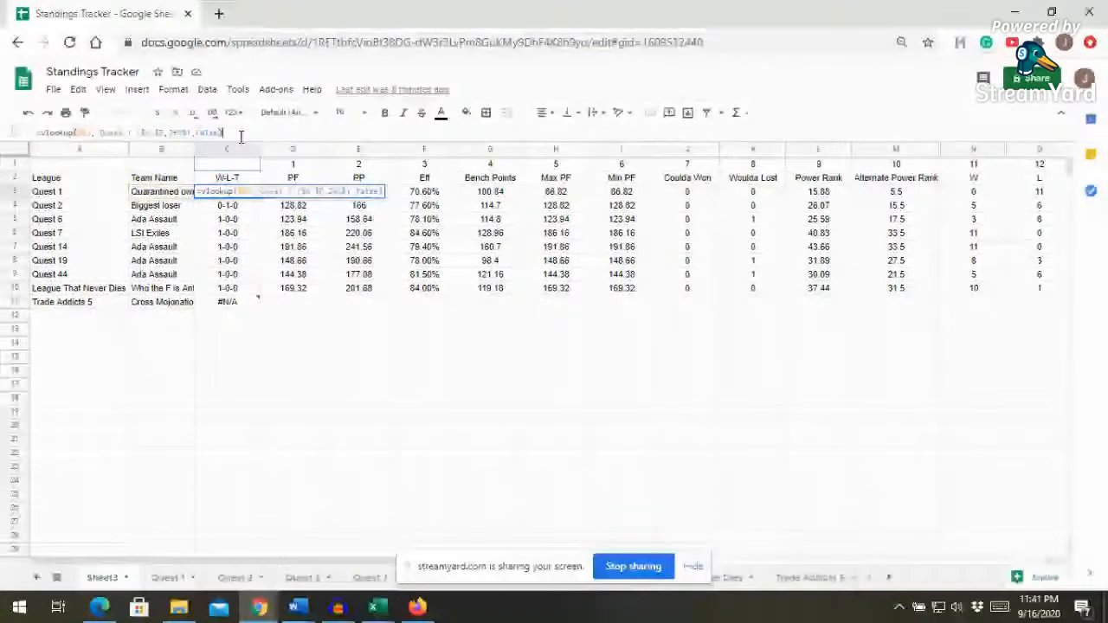
click(235, 356)
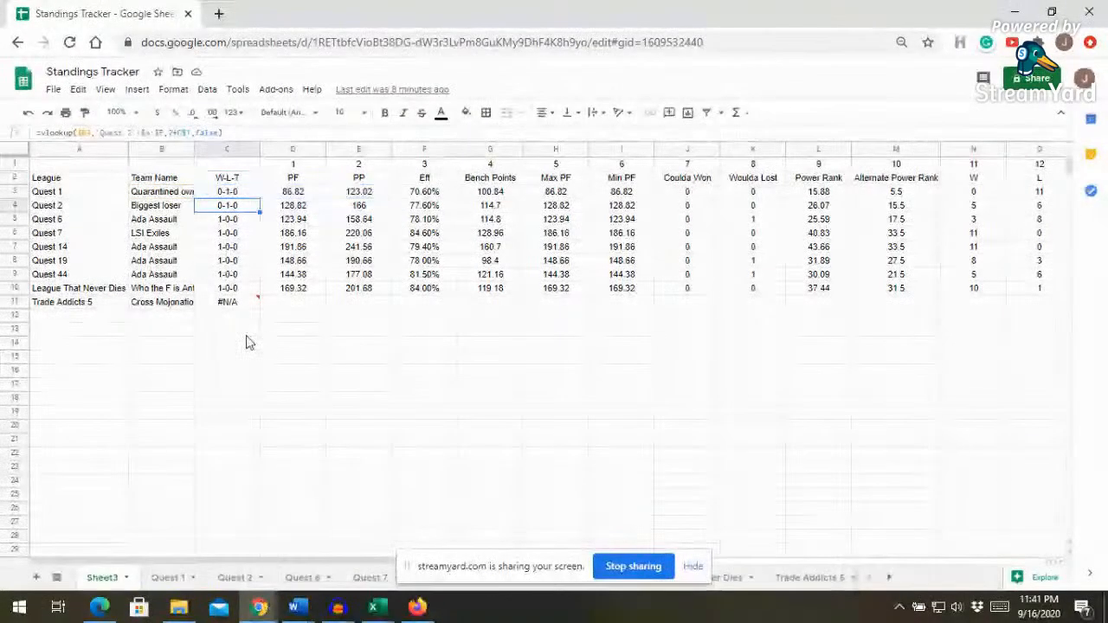
click(232, 208)
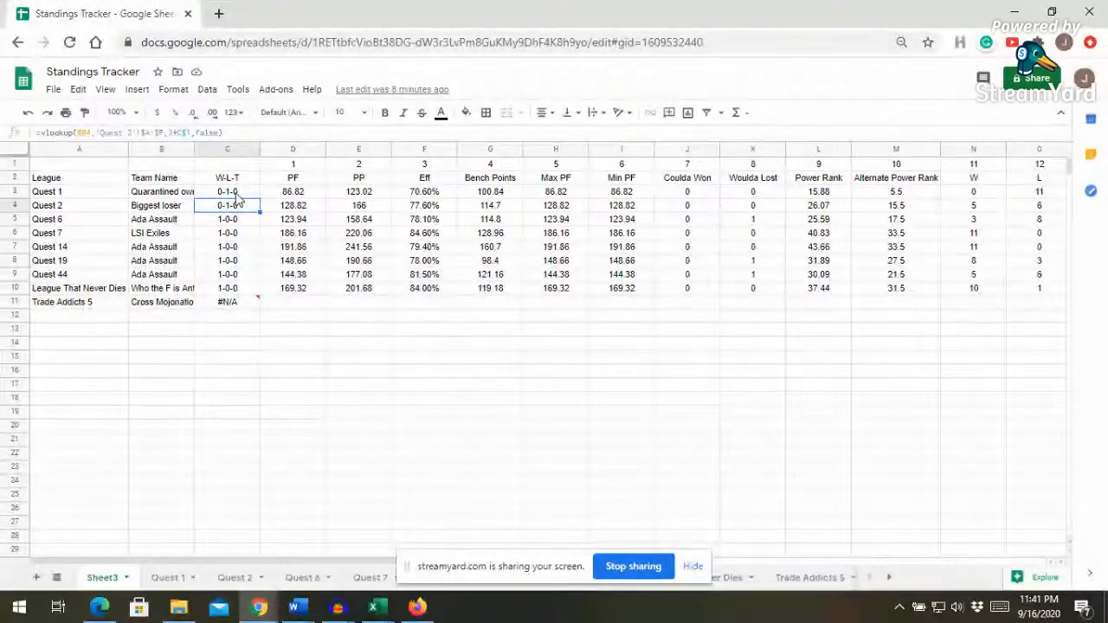
key(Up)
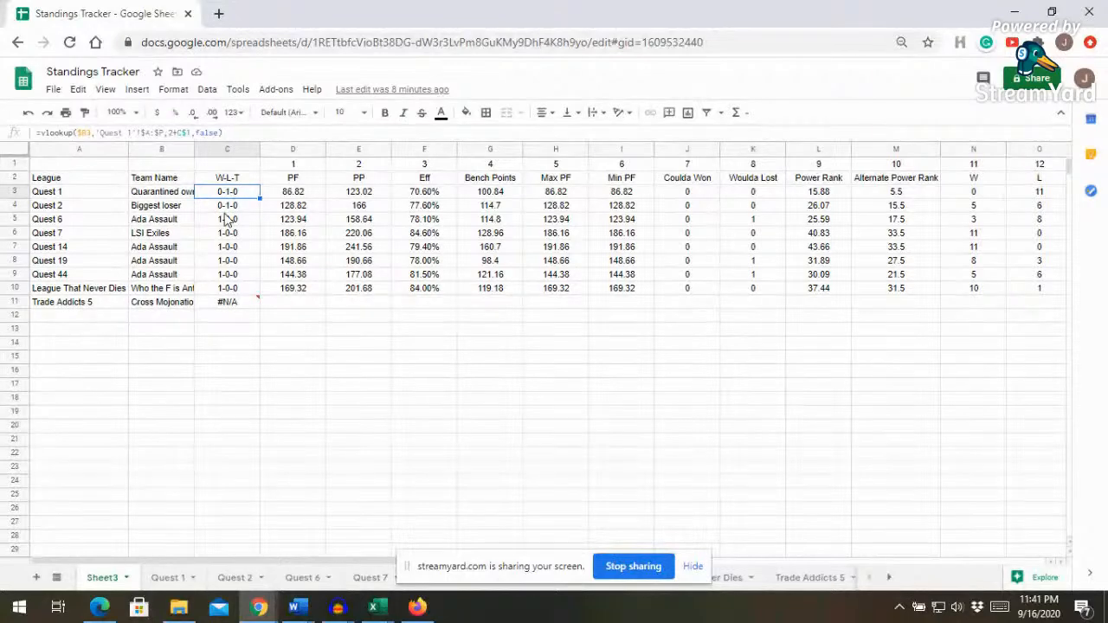
click(168, 577)
click(116, 347)
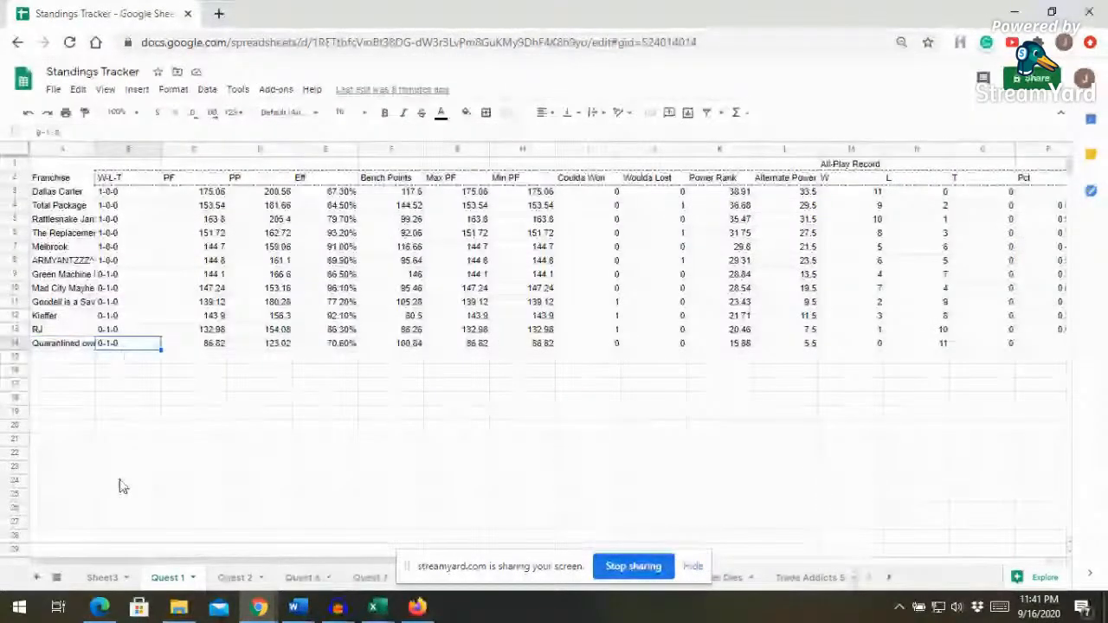
click(108, 577)
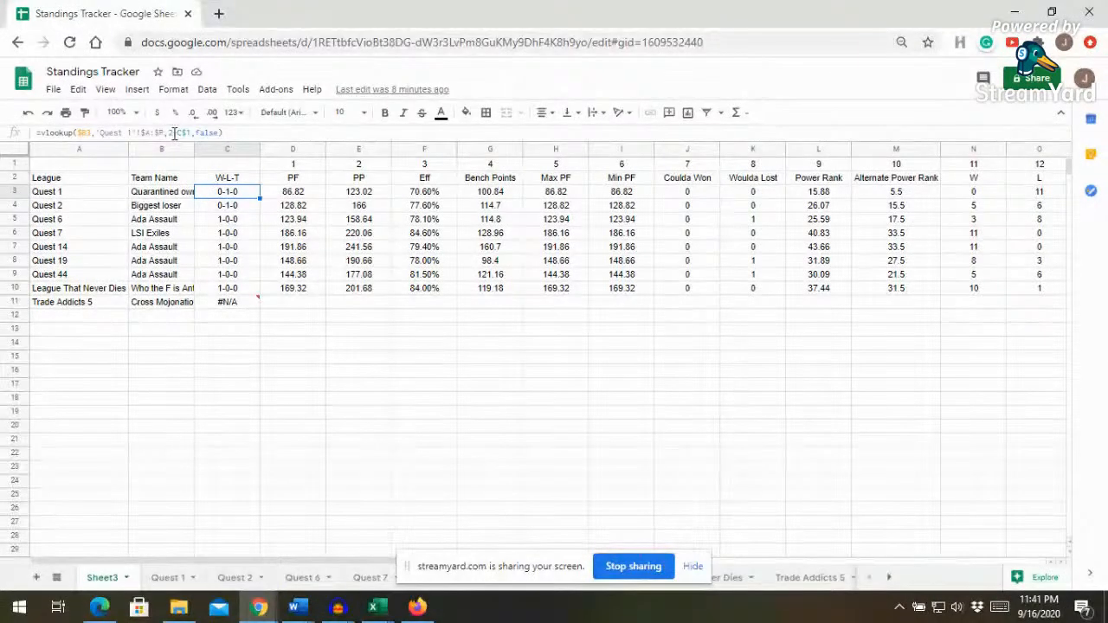
- Compare the VLOOKUP index terms 2+C$1 and 2+D$1 in C3 and D3 with the column numbers in row 1
click(236, 166)
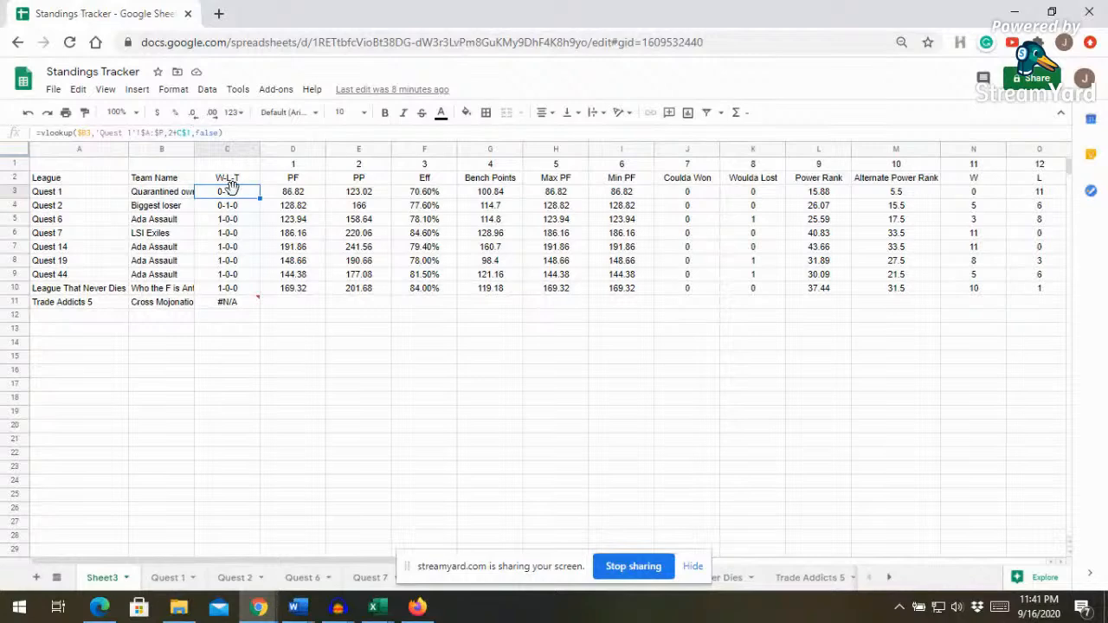
click(275, 194)
click(294, 166)
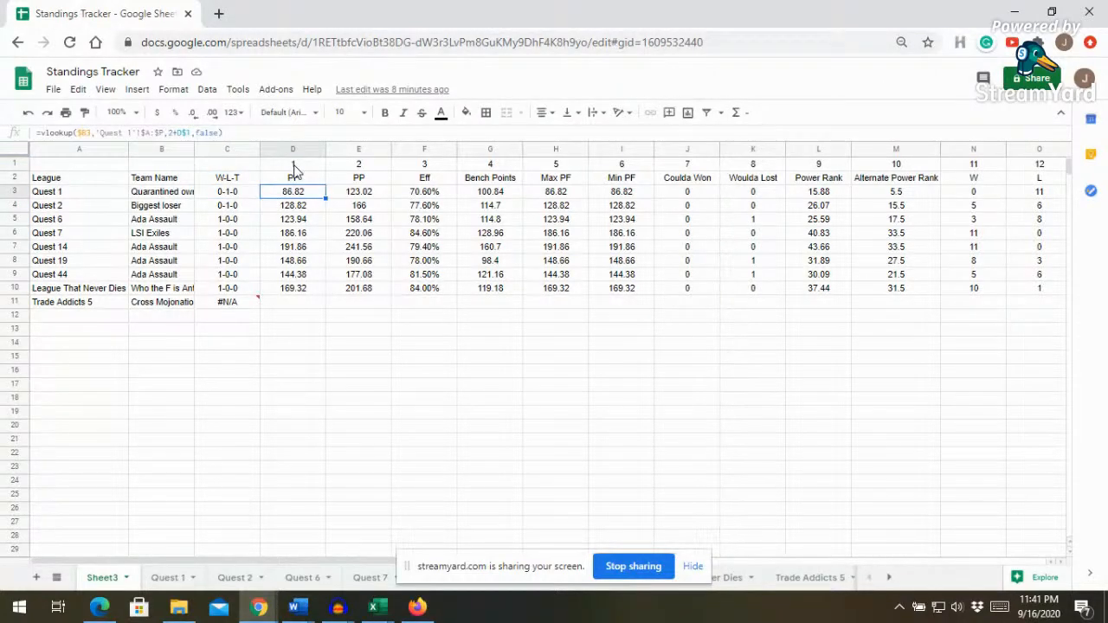
click(297, 194)
click(232, 192)
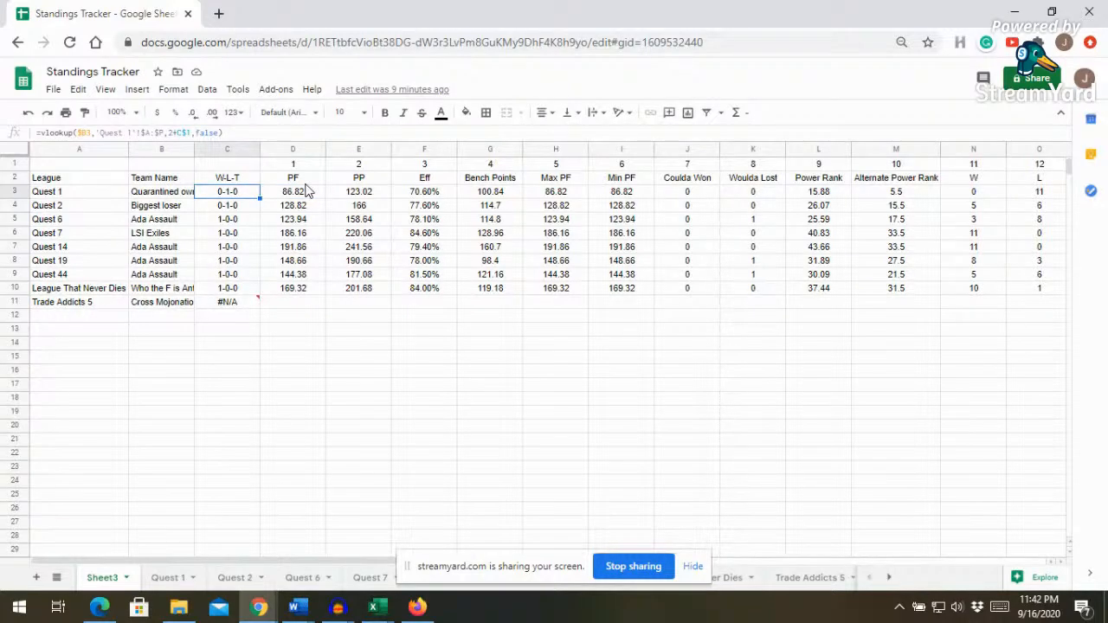
- Clear the PF cell D3 on Sheet3, refill it with the VLOOKUP formula from C3, and check the copied formula
click(301, 194)
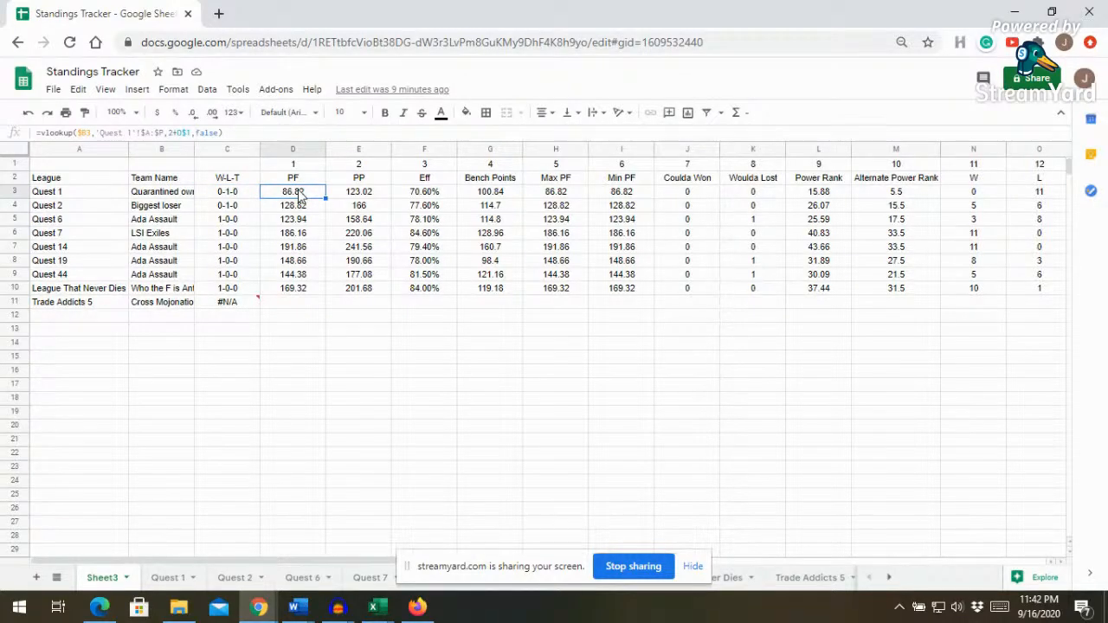
key(Delete)
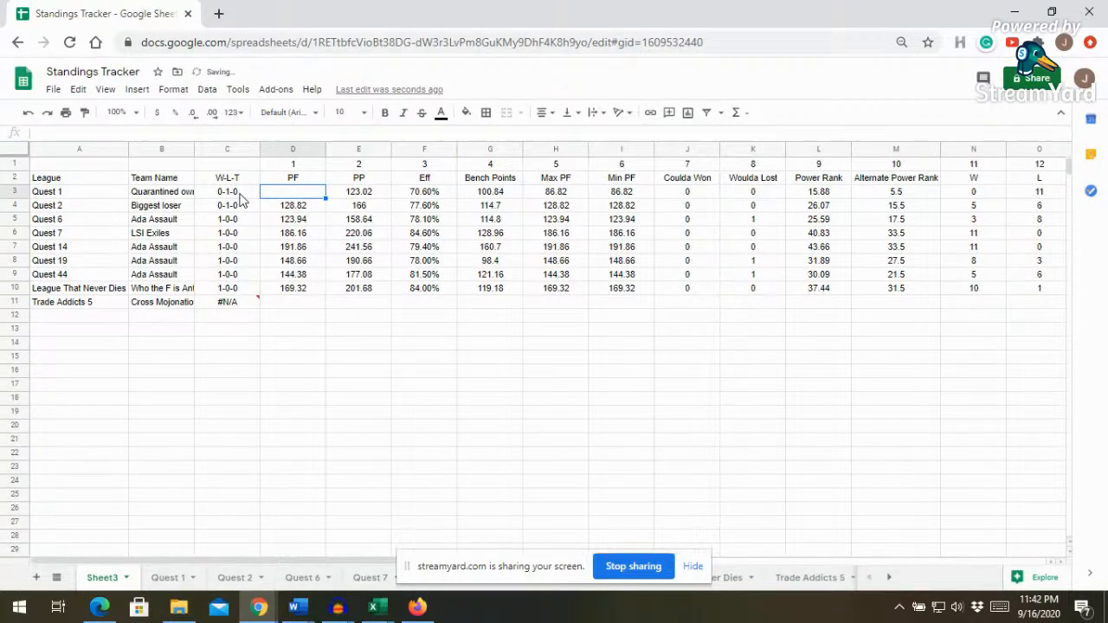
click(242, 197)
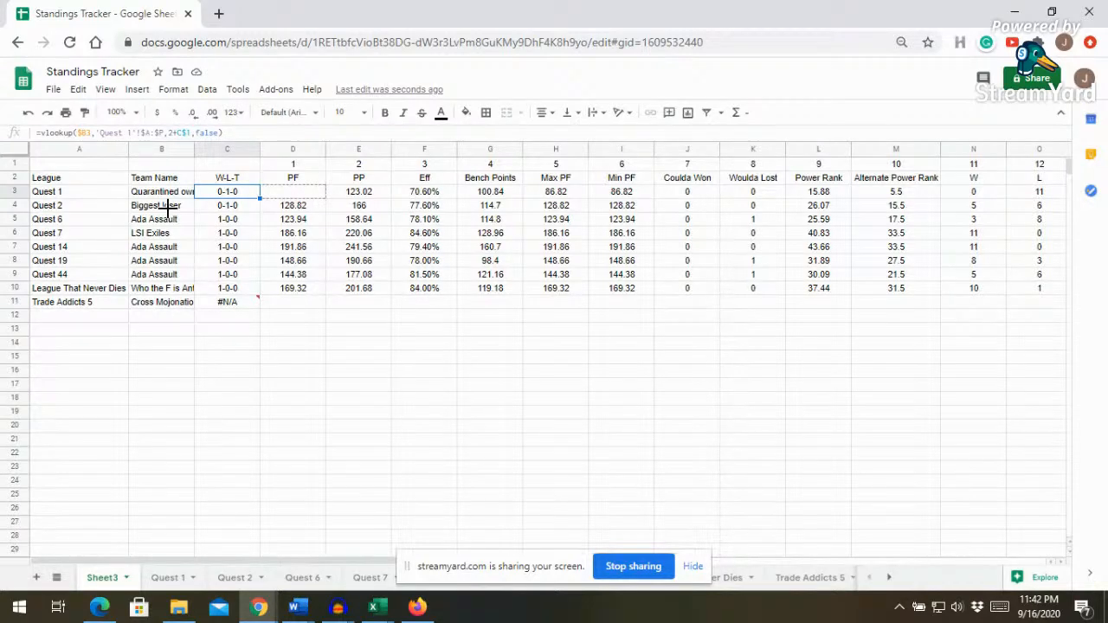
drag(324, 198, 325, 197)
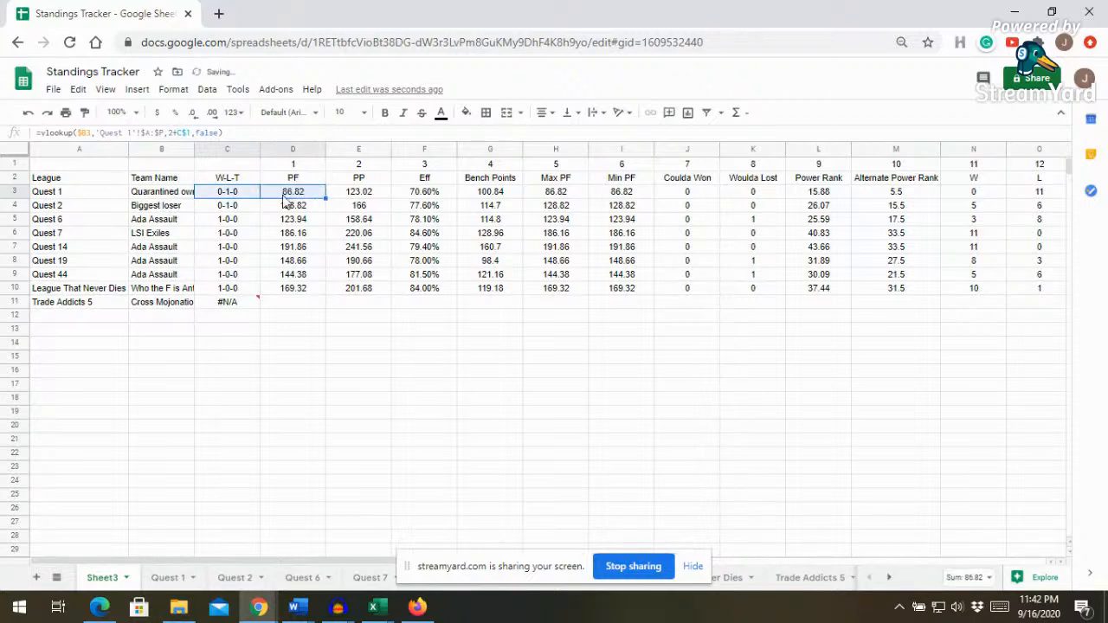
click(78, 134)
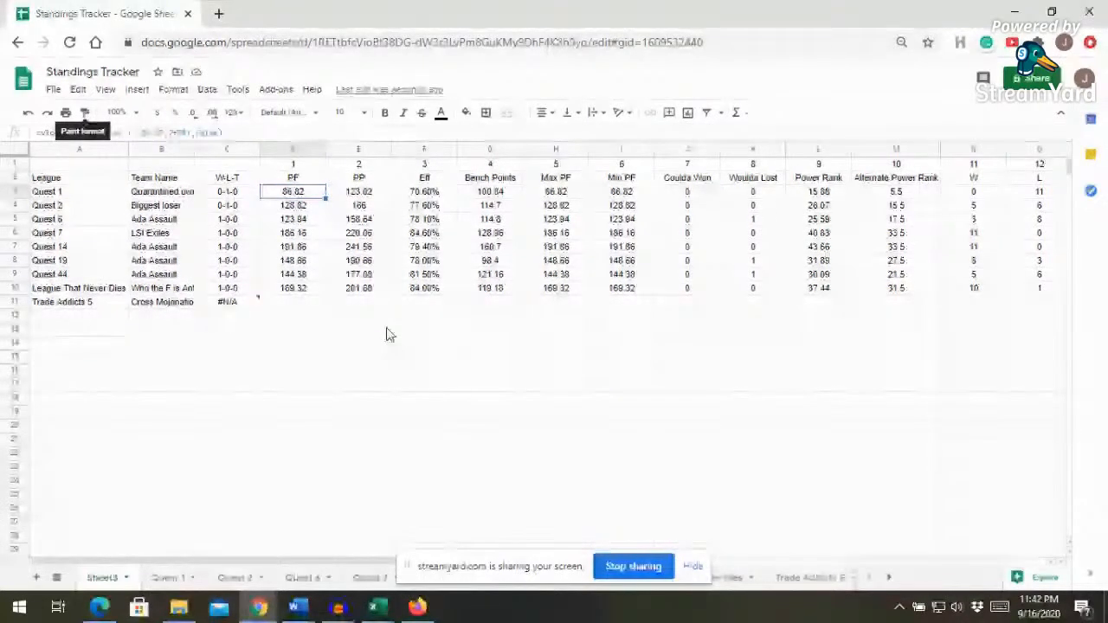
click(237, 194)
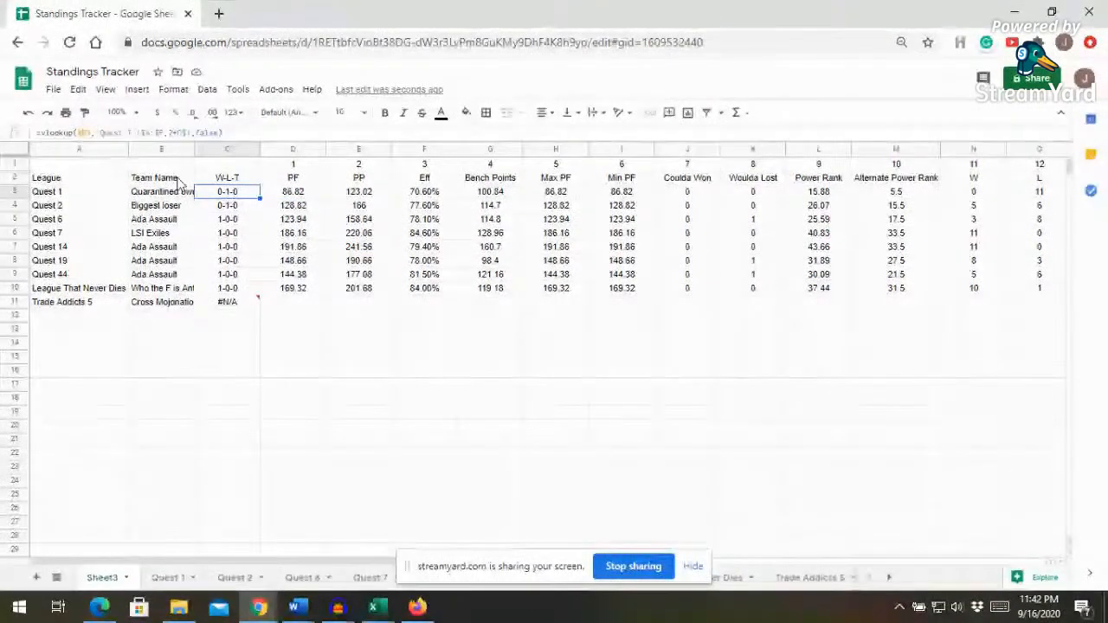
- Change the C3 VLOOKUP search key to the relative reference B3, fill it into D3, and compare both formulas
key(Return)
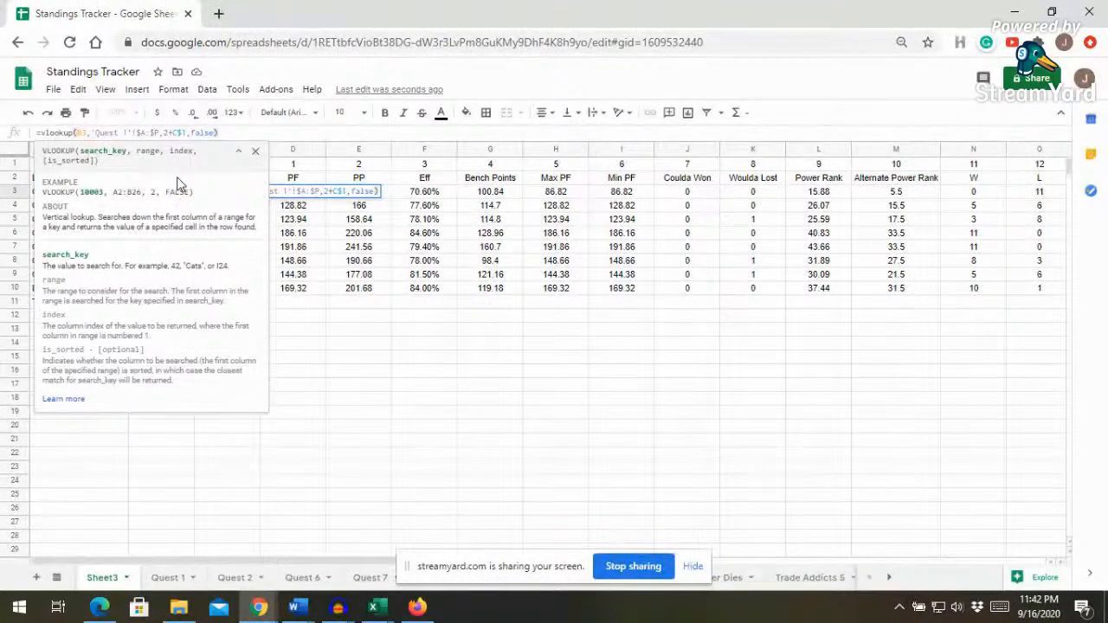
click(387, 431)
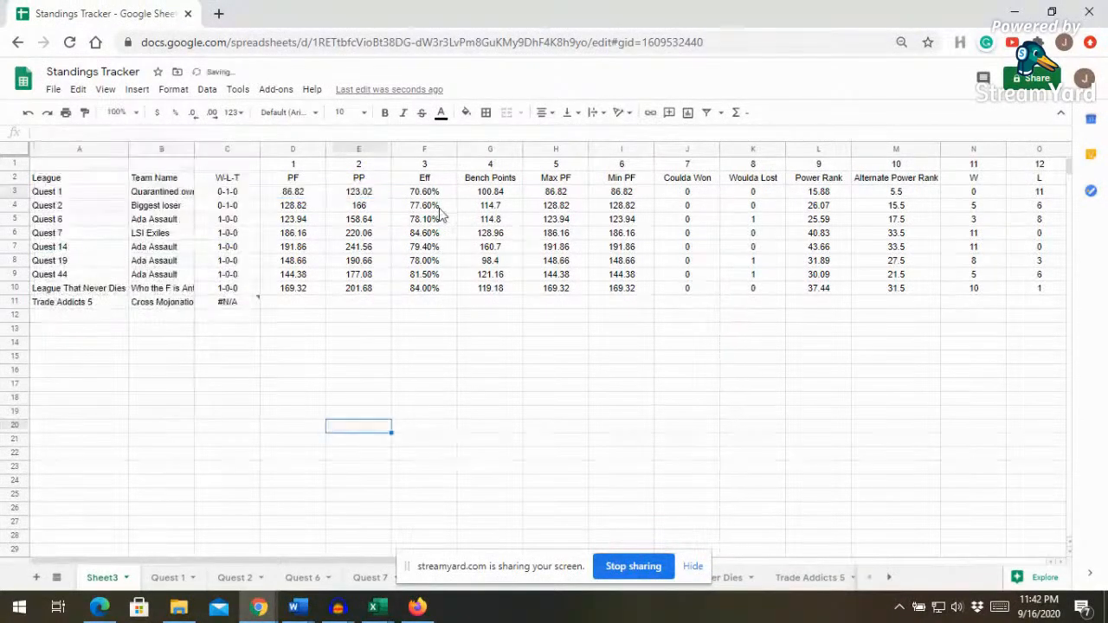
click(230, 196)
drag(268, 198, 295, 197)
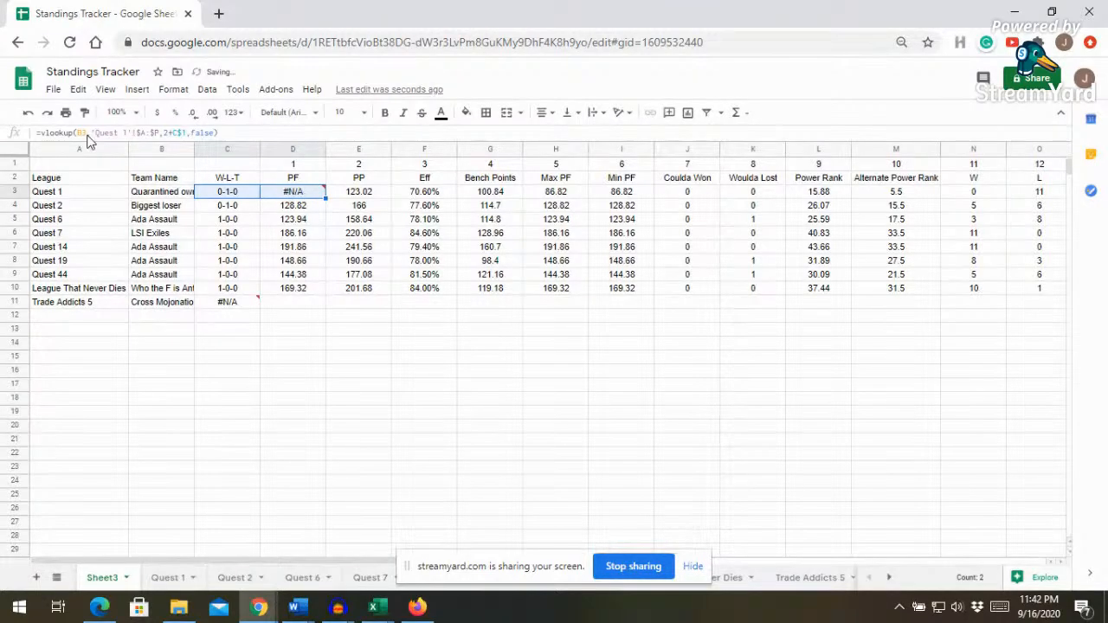
key(Right)
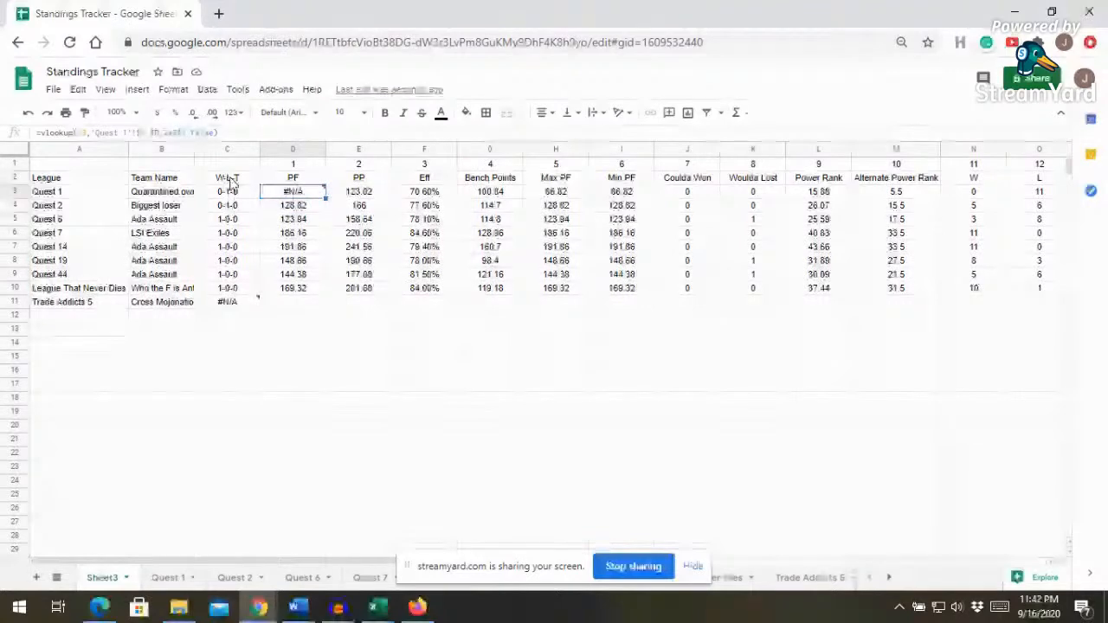
key(Left)
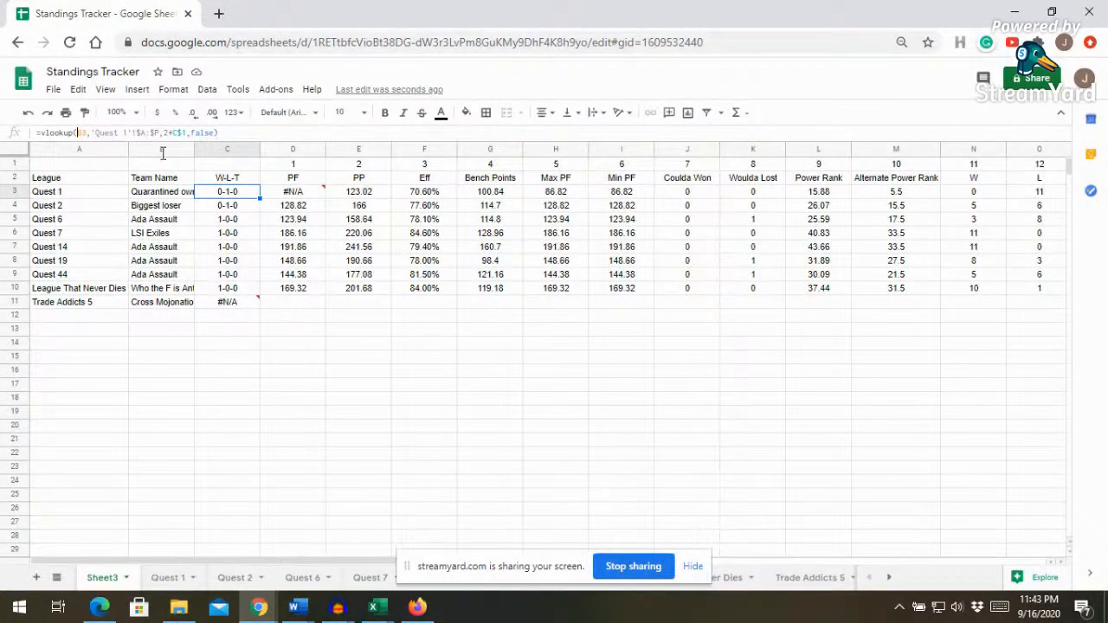
- Set the C3 VLOOKUP search key to the column-locked reference $B3 and refill PF cell D3 from it
double_click(251, 194)
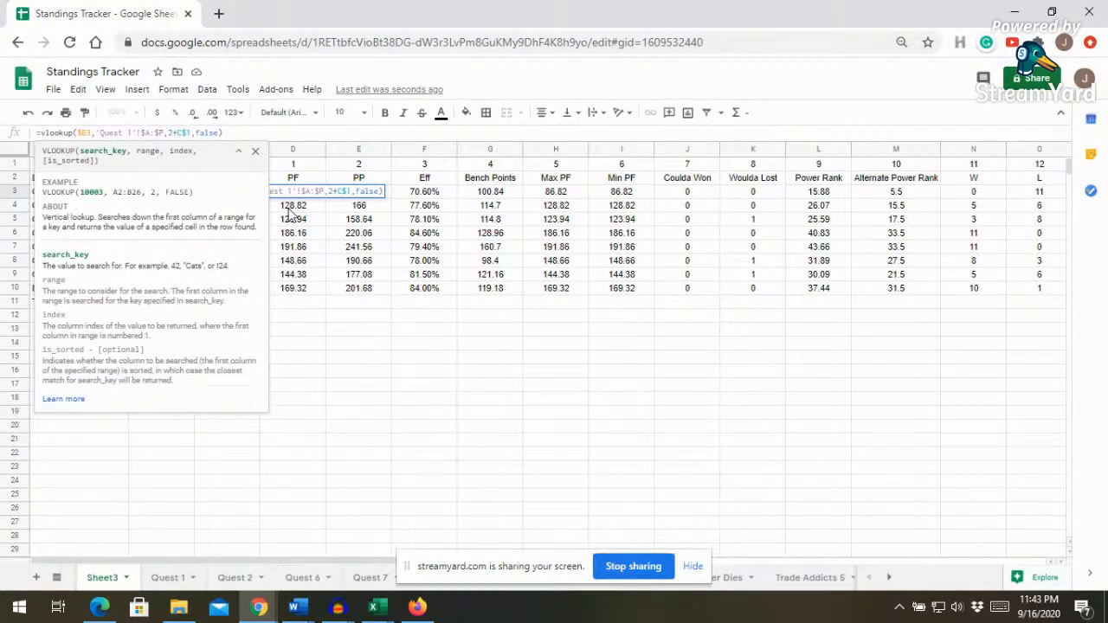
click(290, 217)
click(237, 188)
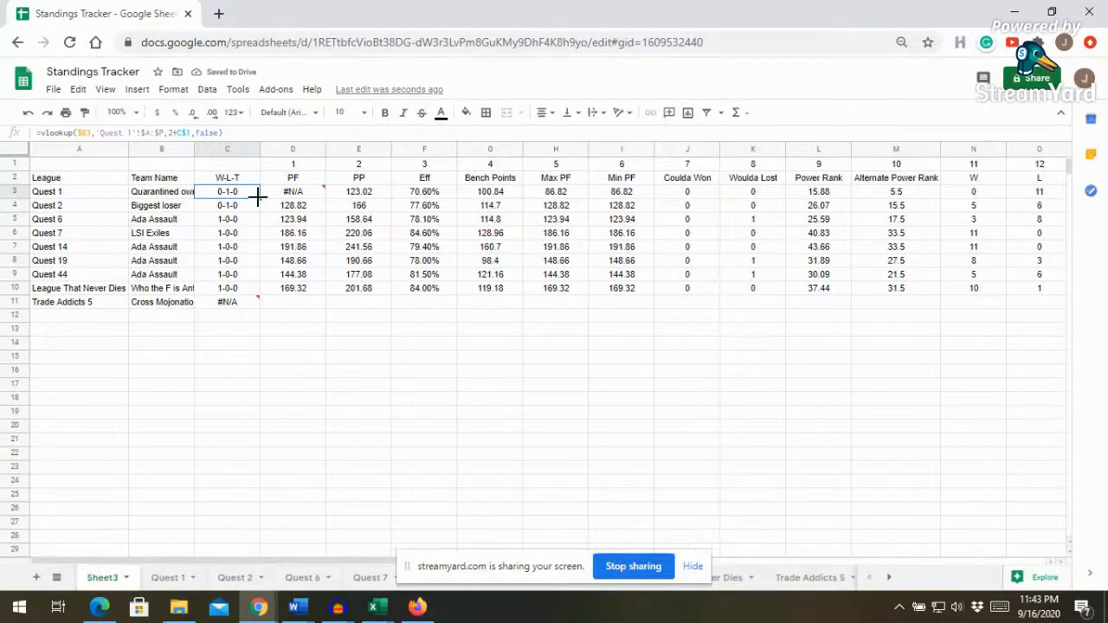
mouse_move(293, 194)
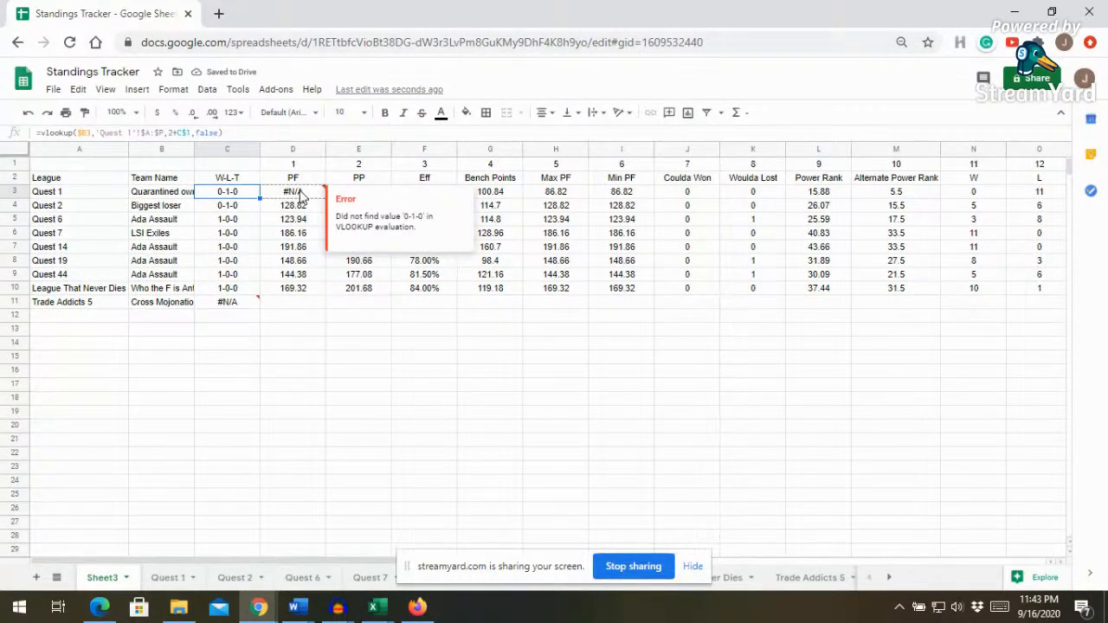
key(ctrl+z)
click(300, 195)
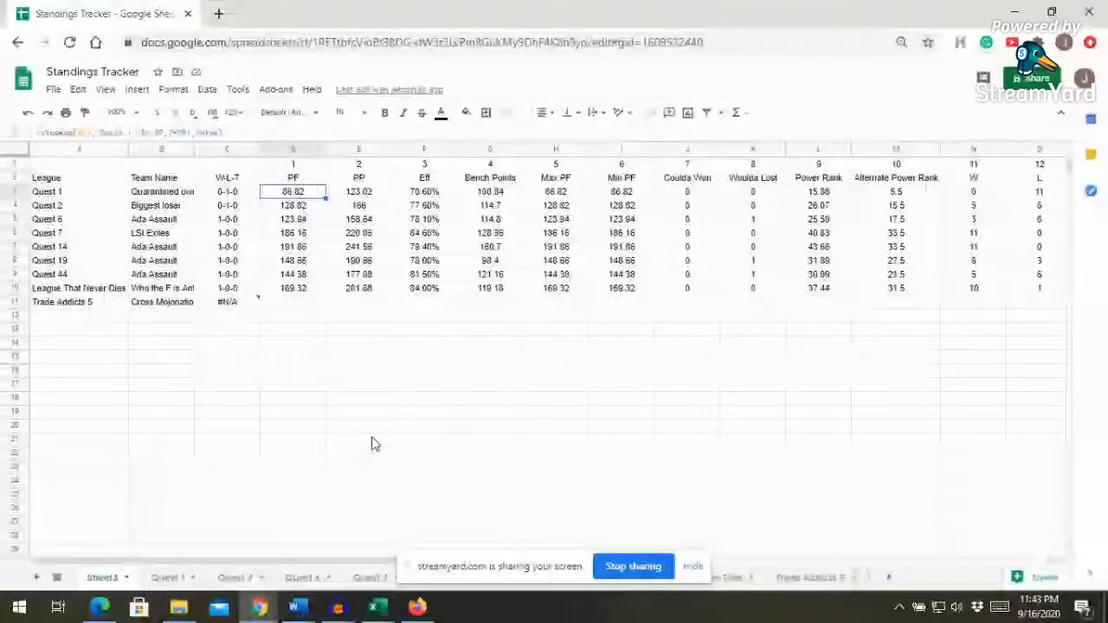
- Compare the column number in D1 with the index terms of the VLOOKUP formulas in E3 and F3
click(312, 164)
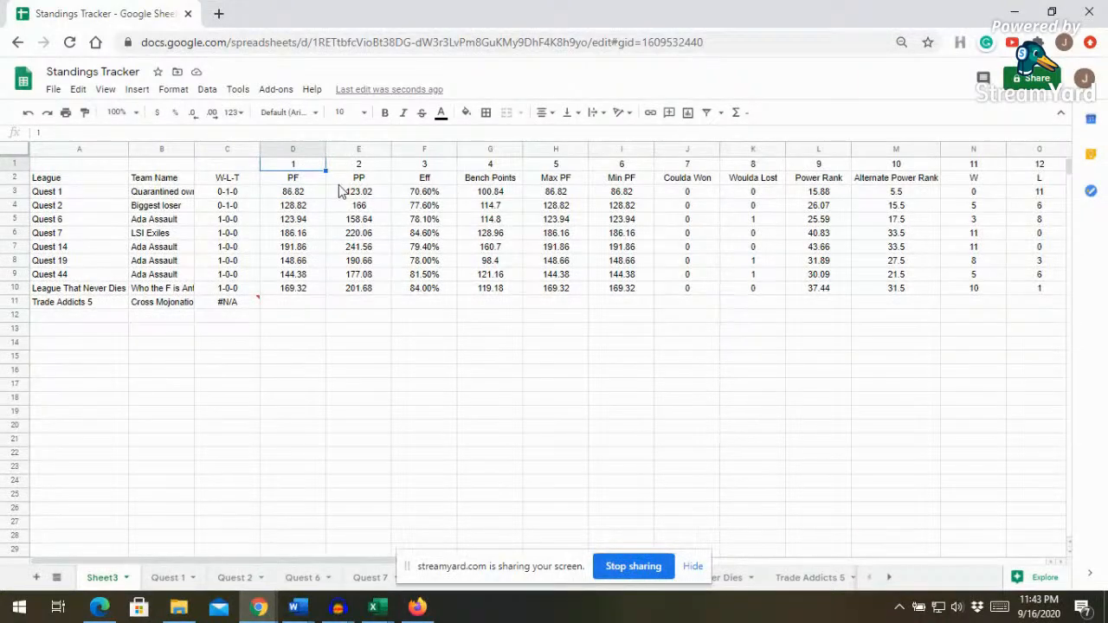
click(342, 192)
click(416, 191)
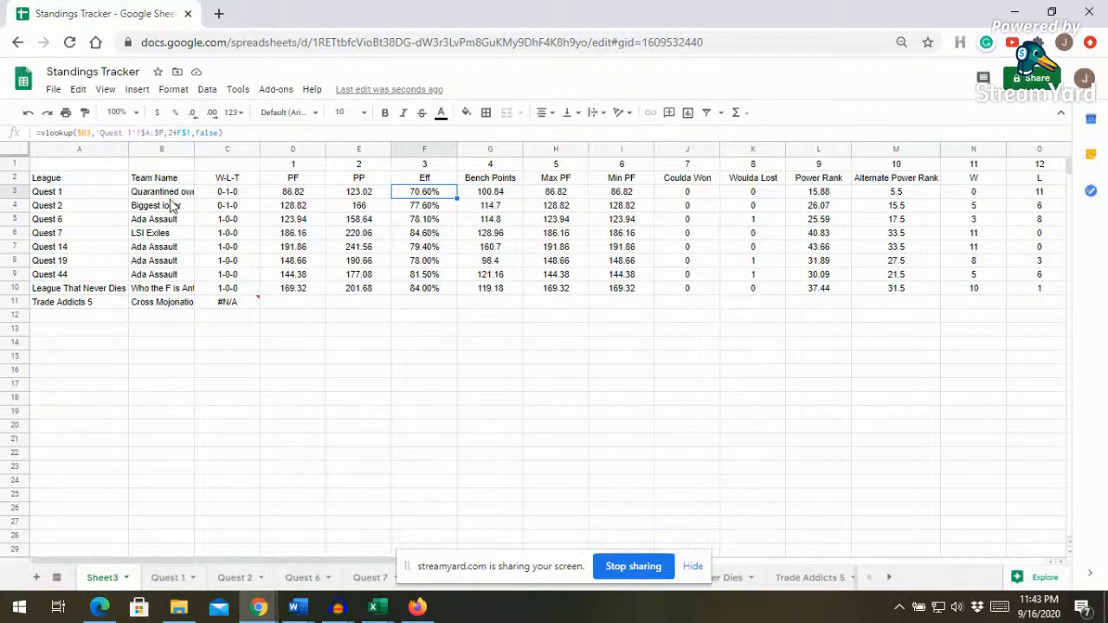
- Fill the C3 VLOOKUP formula across the Quest 1 row through the Pct column, Q3
click(251, 196)
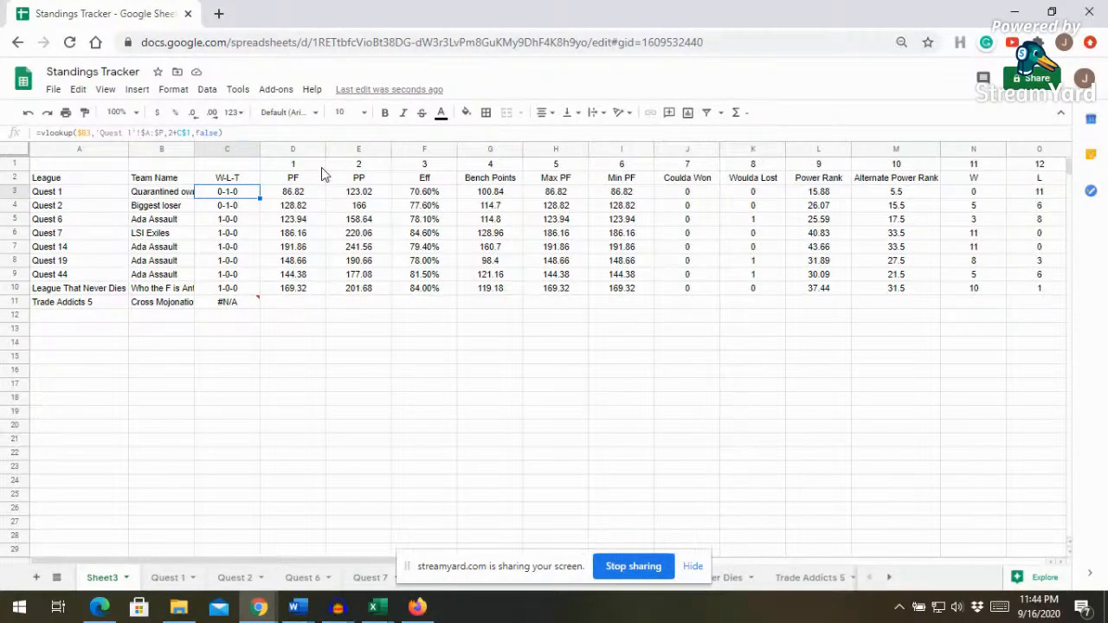
drag(260, 197, 945, 208)
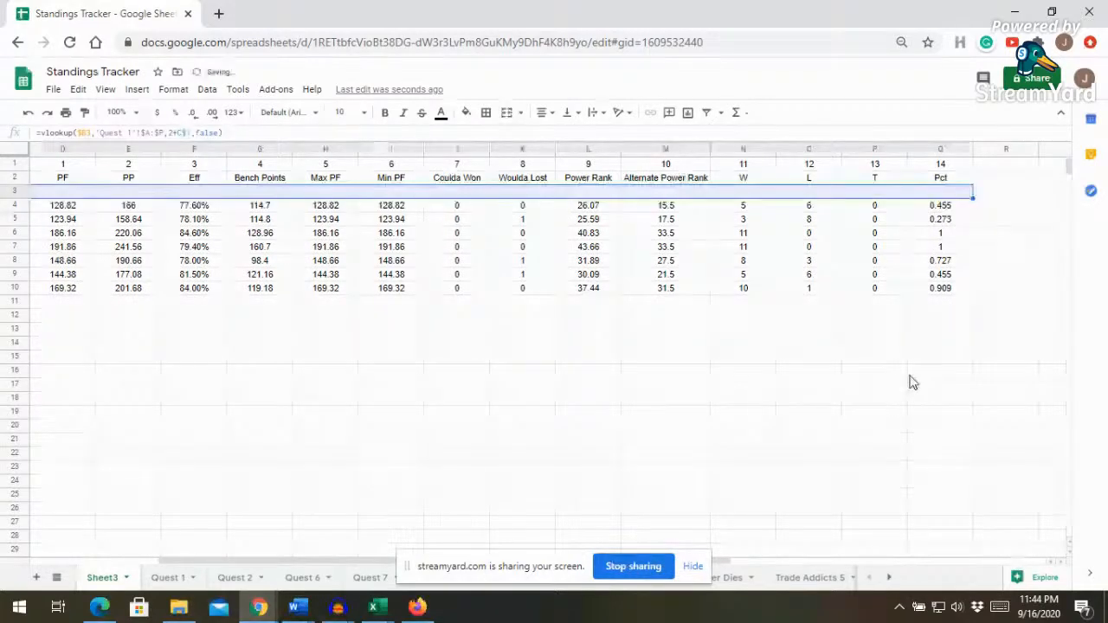
click(910, 375)
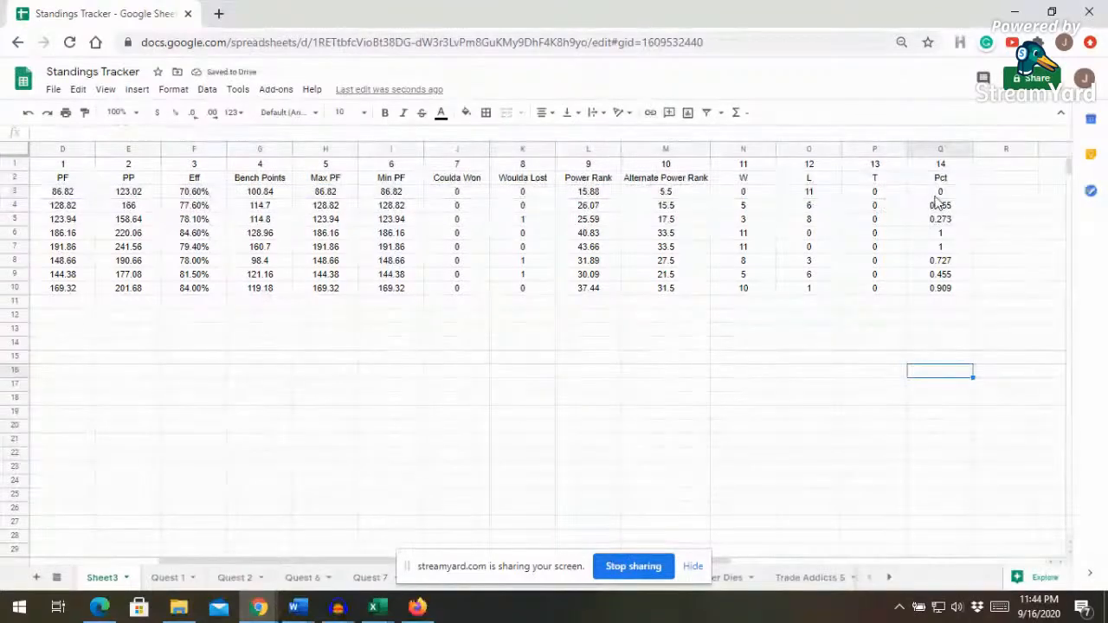
drag(242, 563, 59, 565)
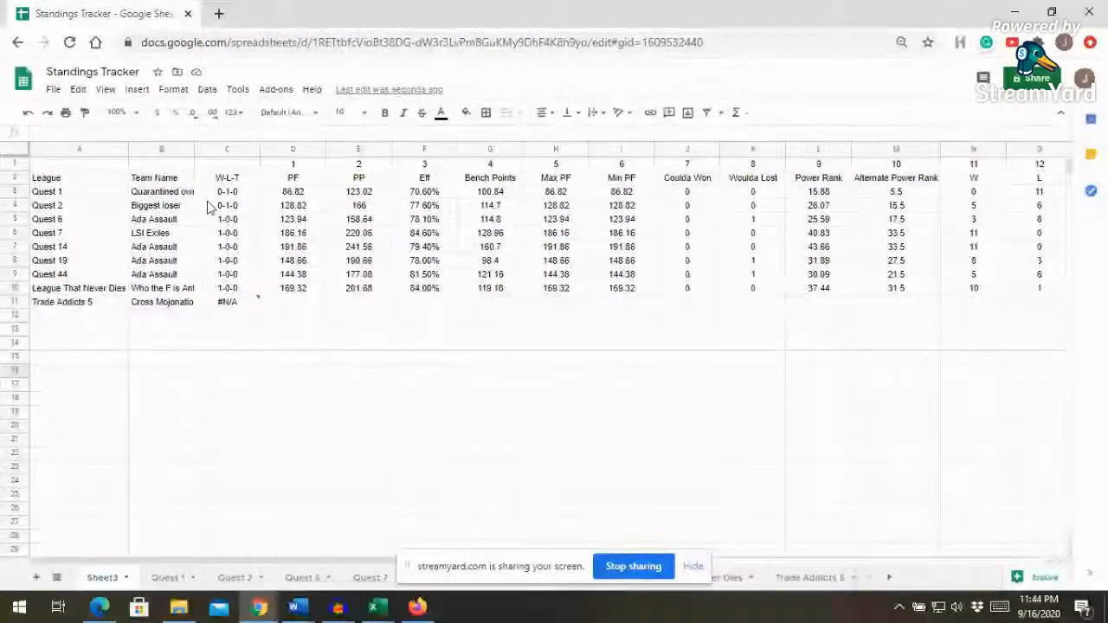
- Inspect the Quest 2 row's league name in A4 and its VLOOKUP formulas in D4 and C4
click(83, 211)
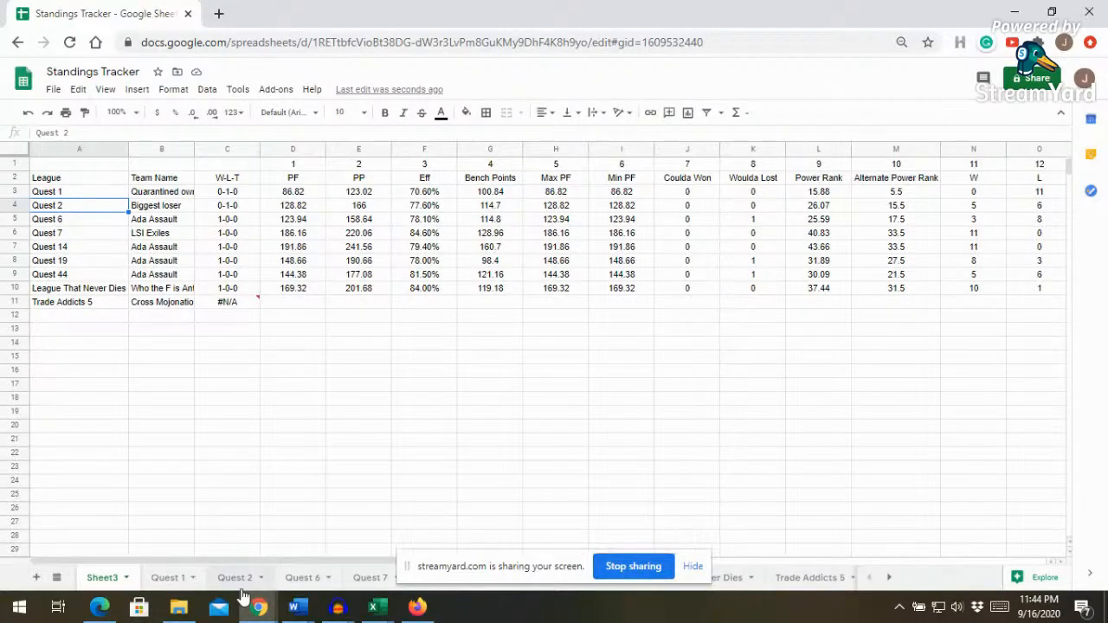
click(296, 213)
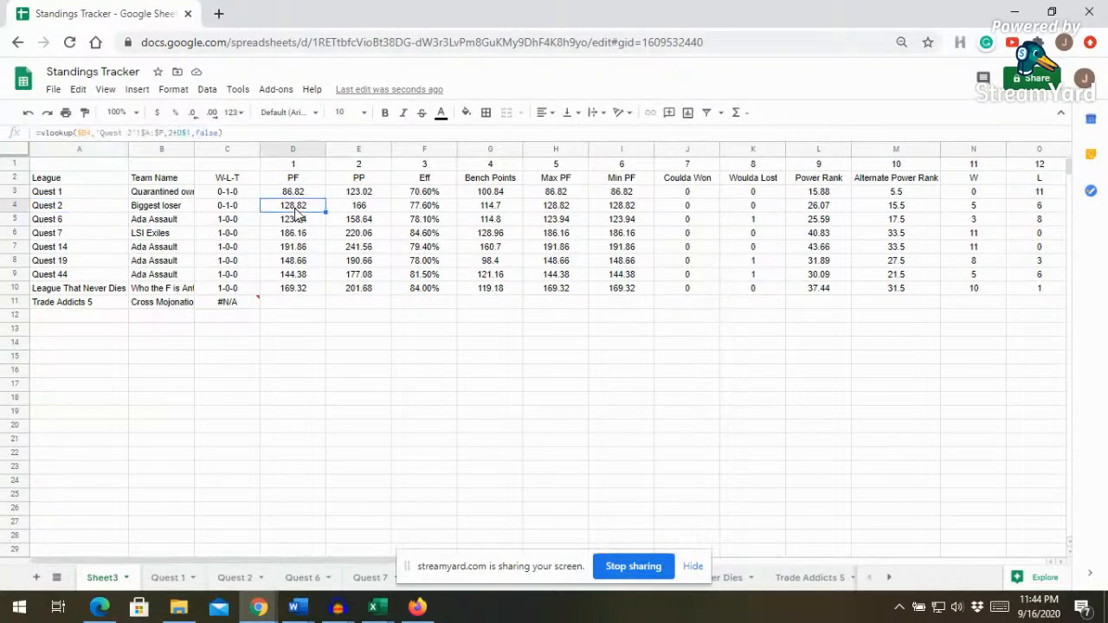
click(219, 208)
- Clear the lookup results from column C through Pct for every league below the Quest 1 row
click(247, 183)
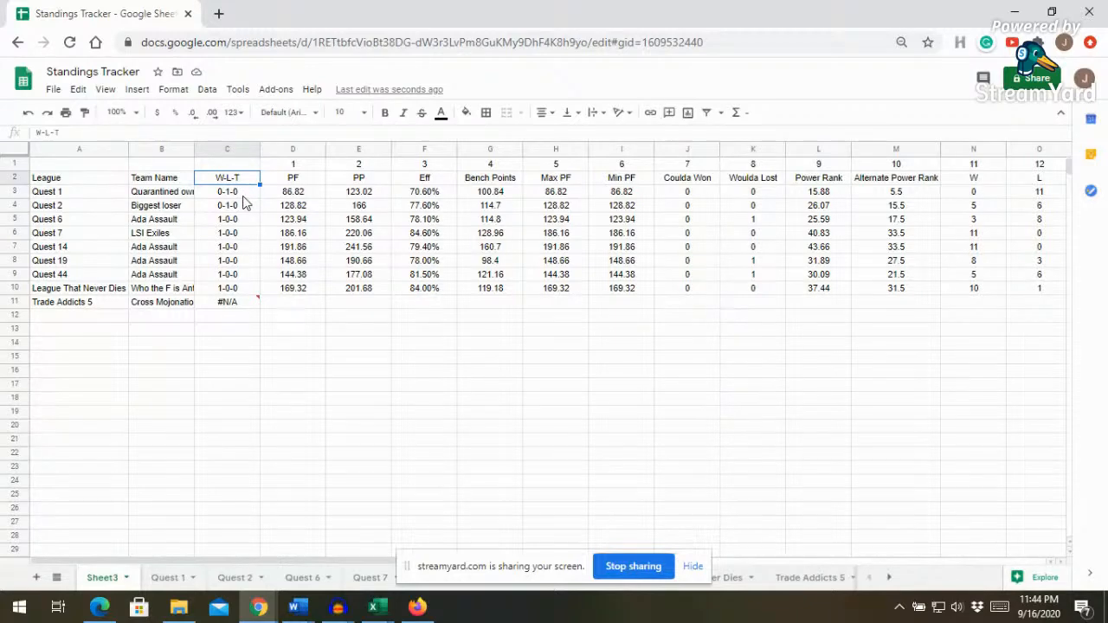
drag(243, 202, 667, 384)
key(Delete)
- Try to fill the Quest 1 VLOOKUP formulas in C3:Q3 down through row 14
key(Home)
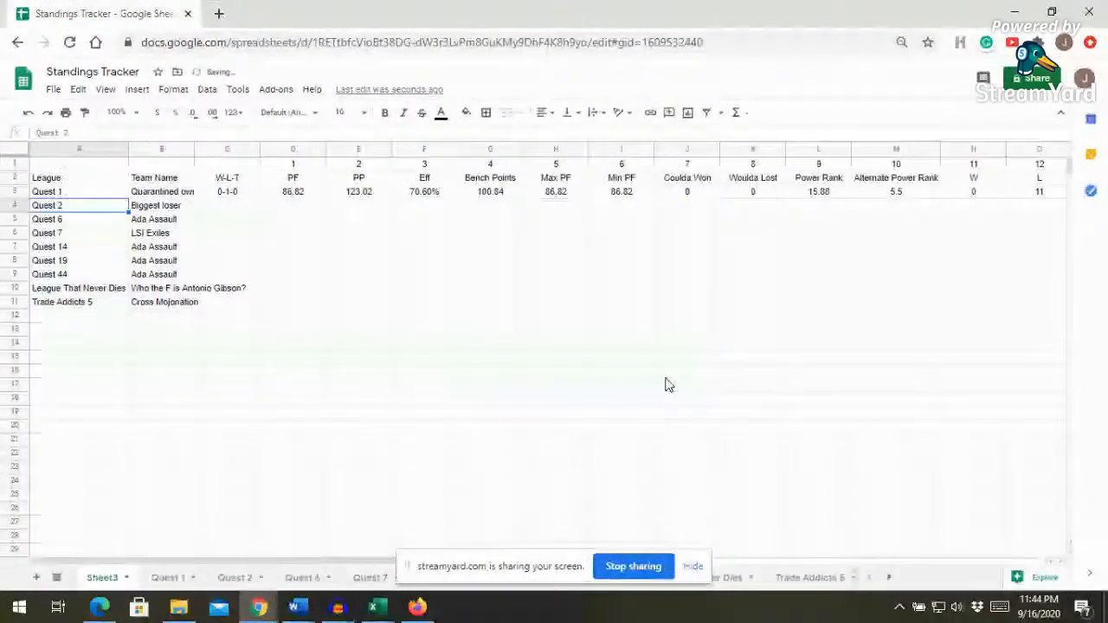
key(Up)
key(Right)
key(Right)
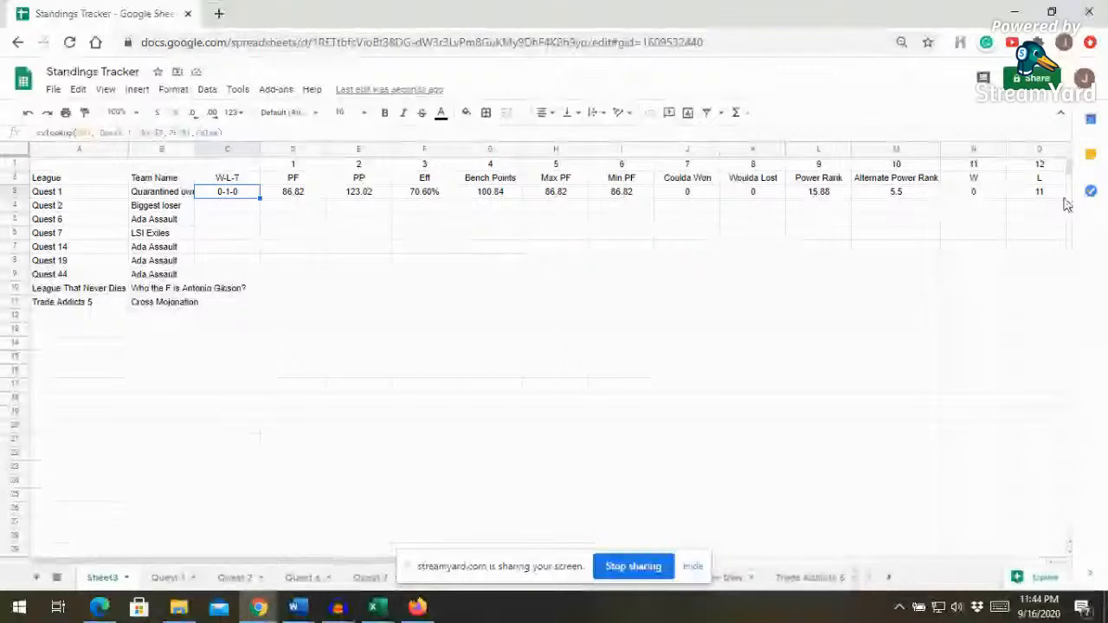
key(ctrl+shift+Right)
drag(1075, 199, 938, 193)
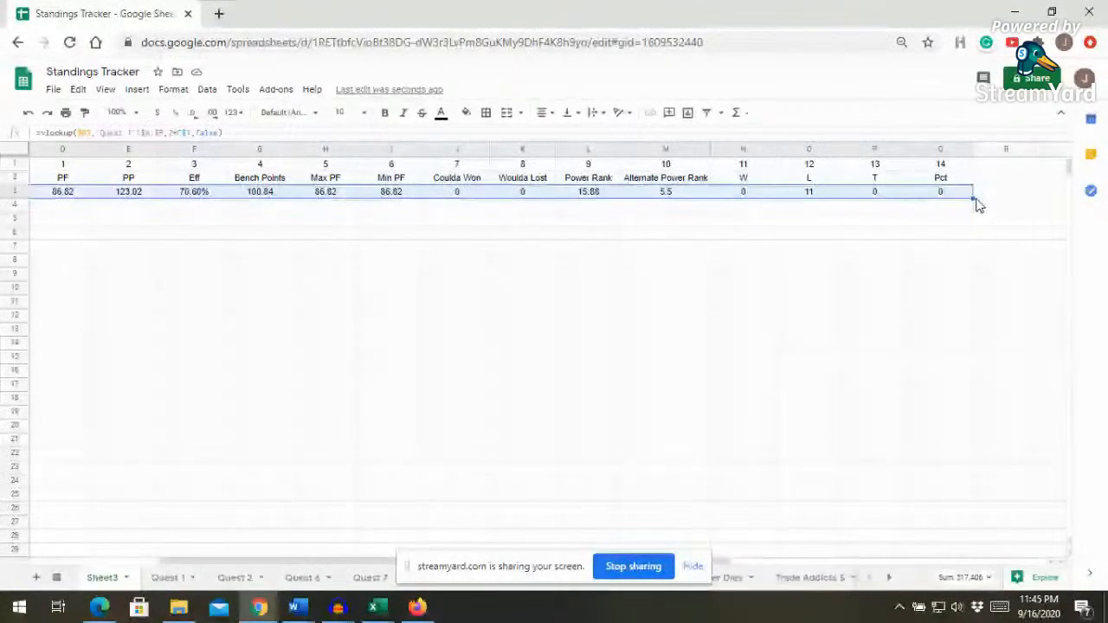
drag(973, 201, 971, 209)
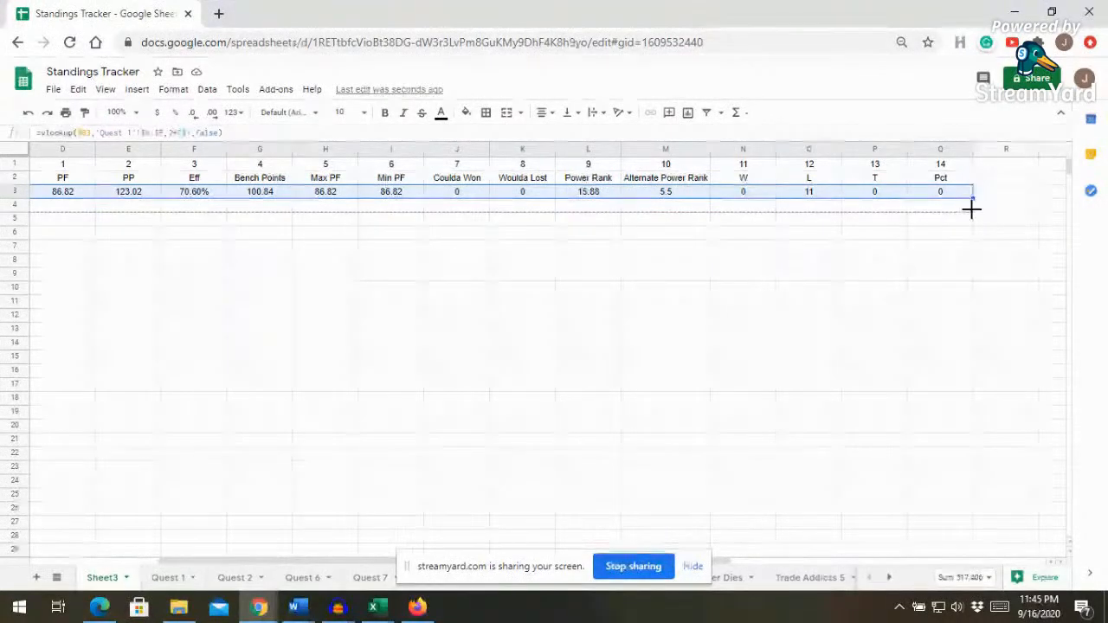
drag(971, 209, 773, 394)
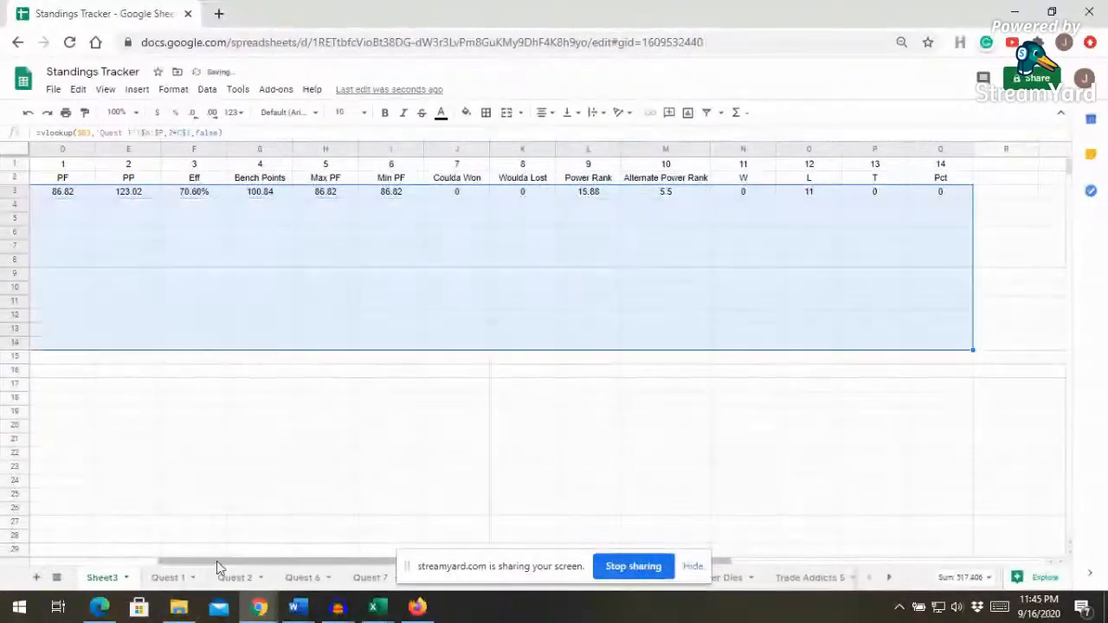
drag(215, 562, 97, 569)
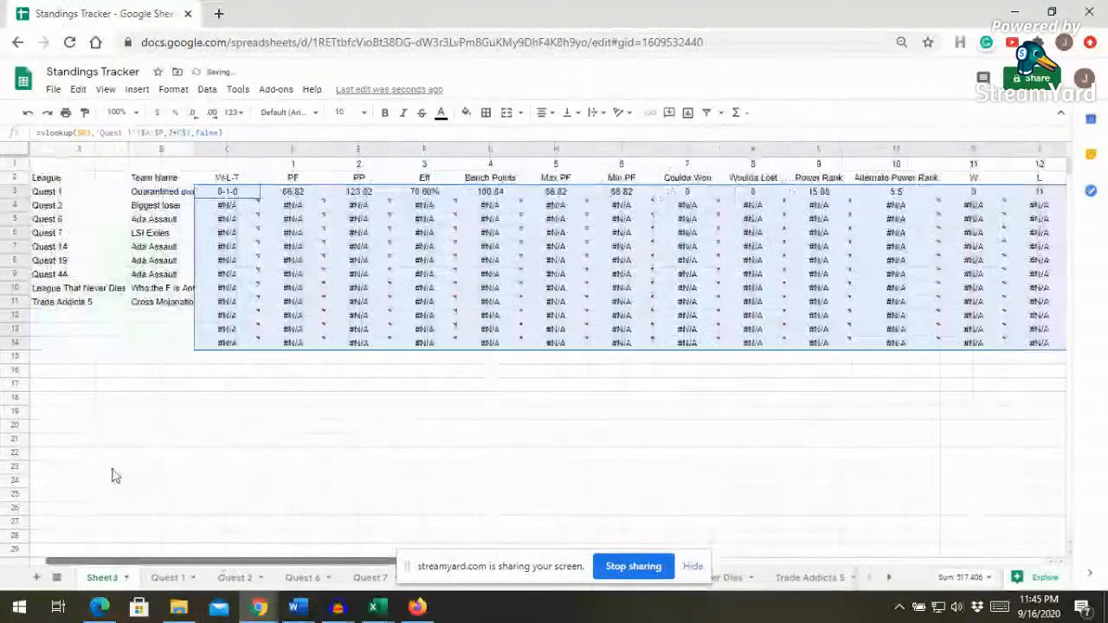
- Inspect the sheet reference in the copied formulas of C4 and C5, and undo the fill down to row 14
click(216, 206)
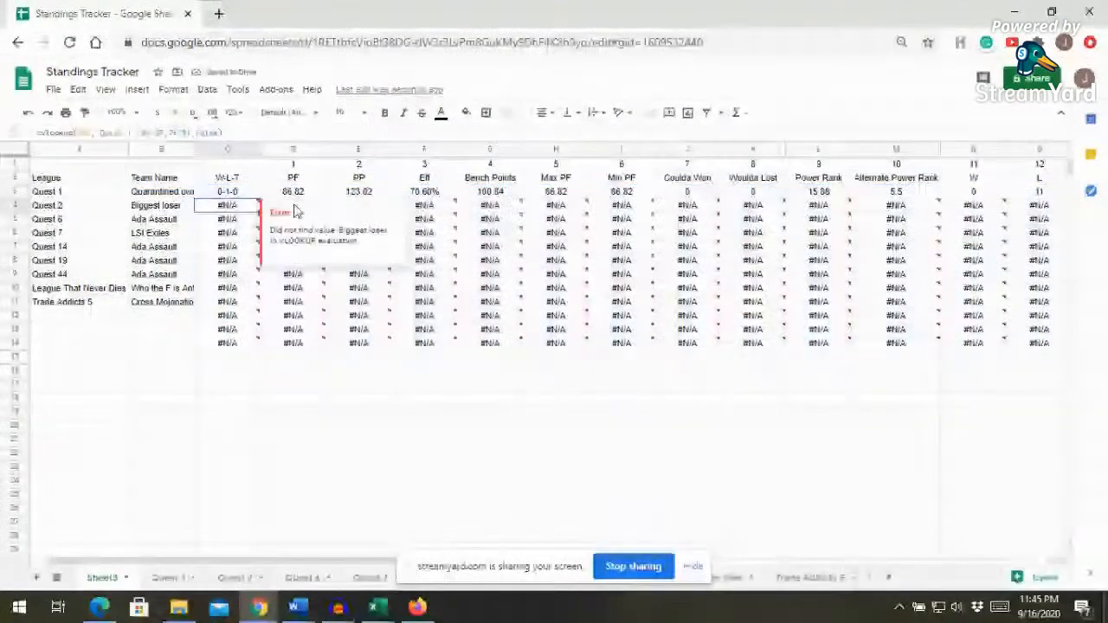
click(239, 219)
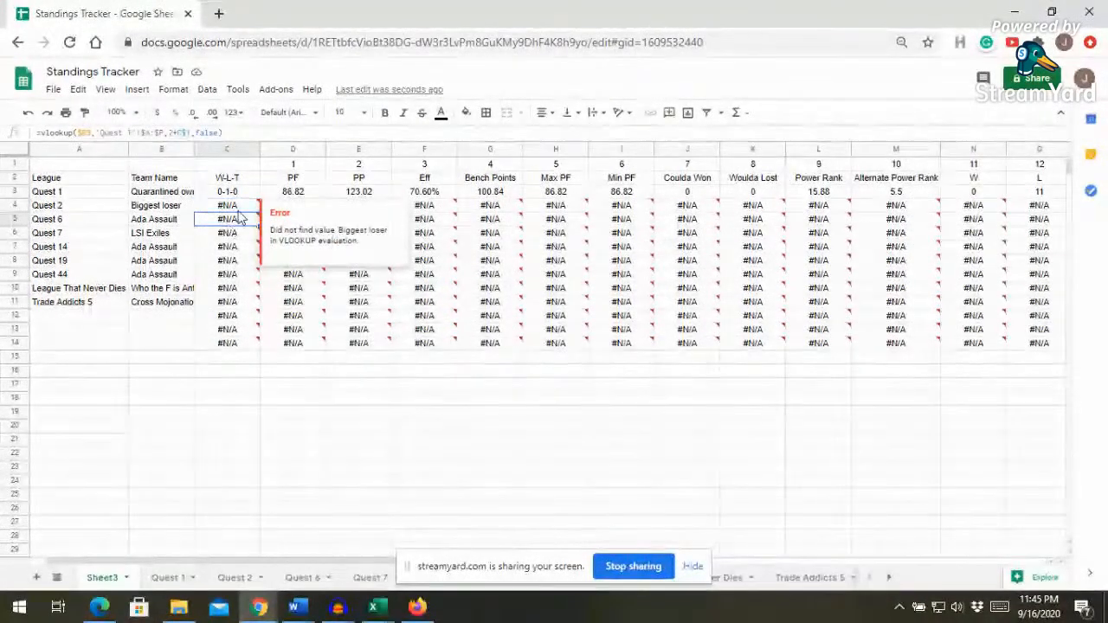
click(239, 209)
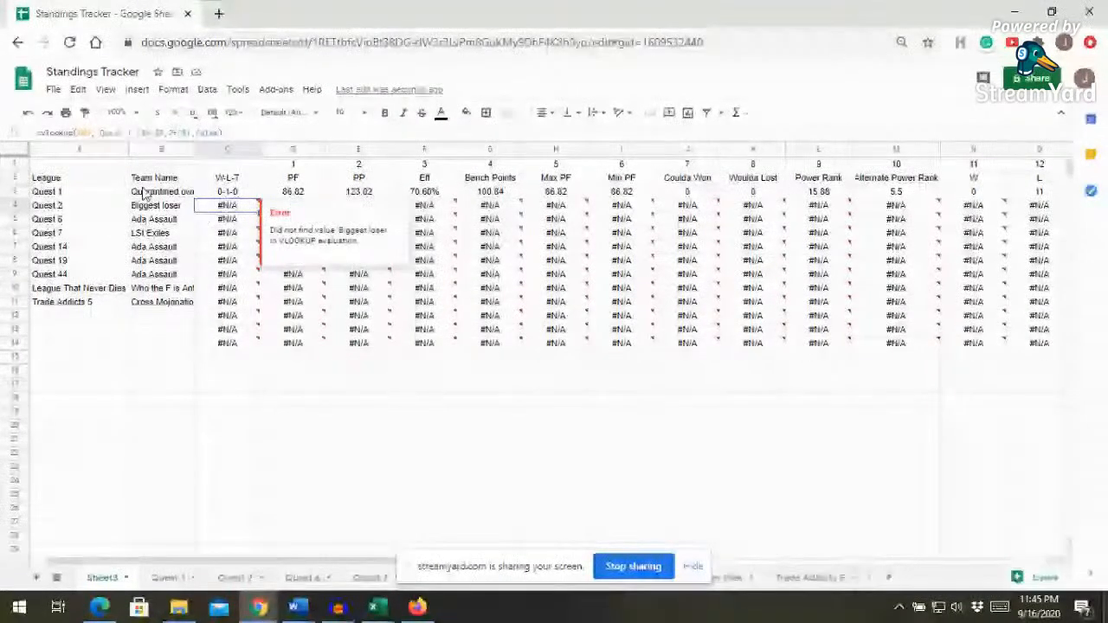
click(128, 129)
click(594, 233)
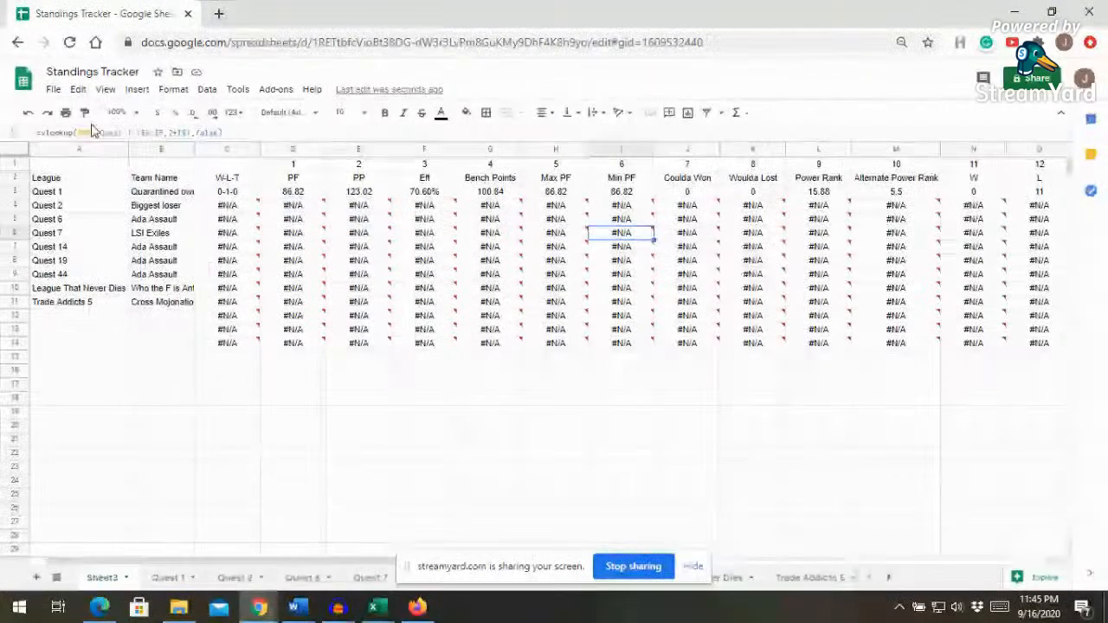
click(29, 115)
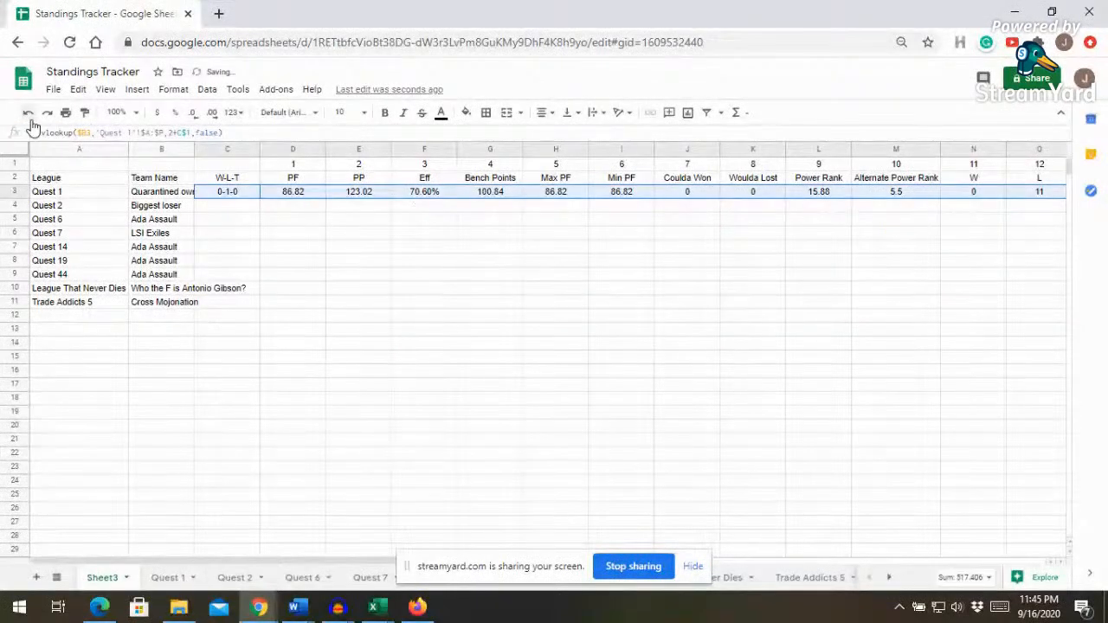
- Fill only the W-L-T VLOOKUP formula from C3 down into the Quest 2 cell C4
click(240, 193)
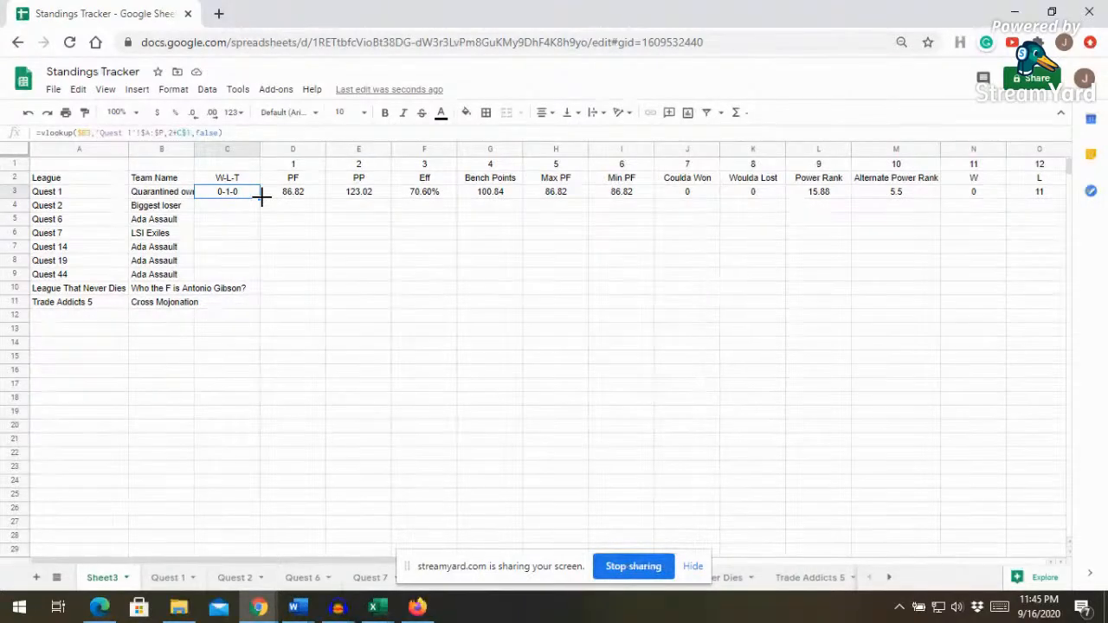
drag(260, 198, 261, 206)
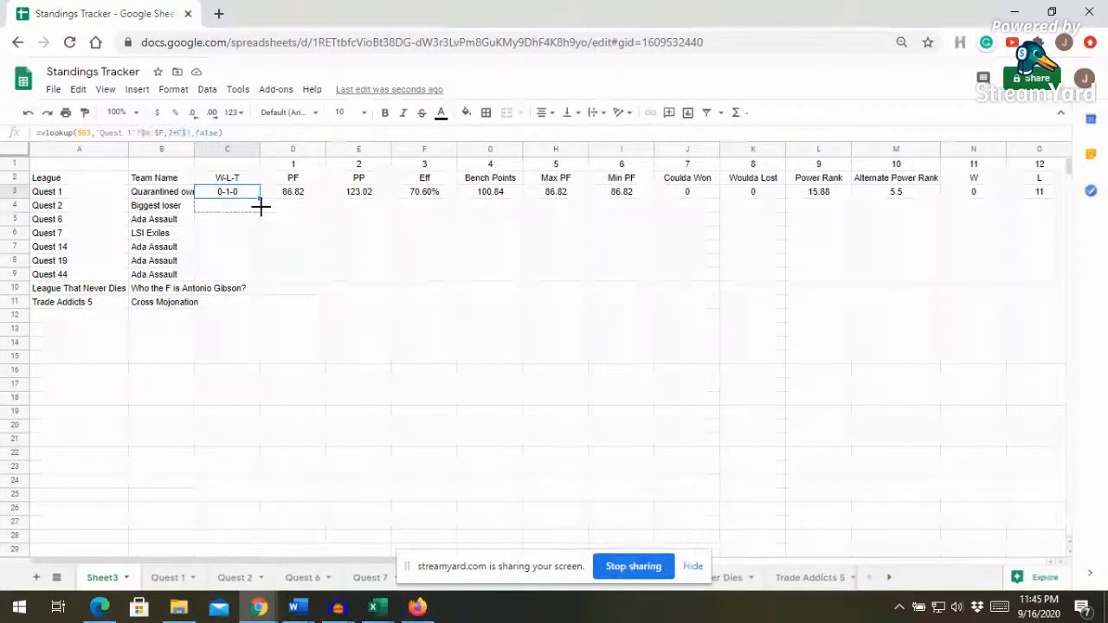
drag(261, 206, 238, 215)
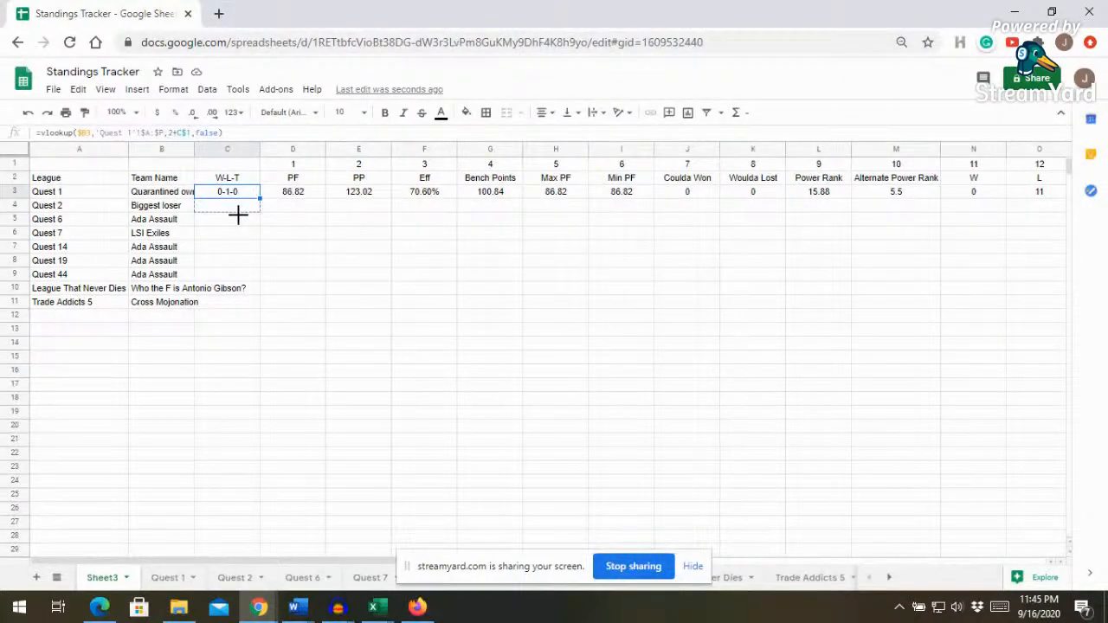
drag(238, 214, 238, 214)
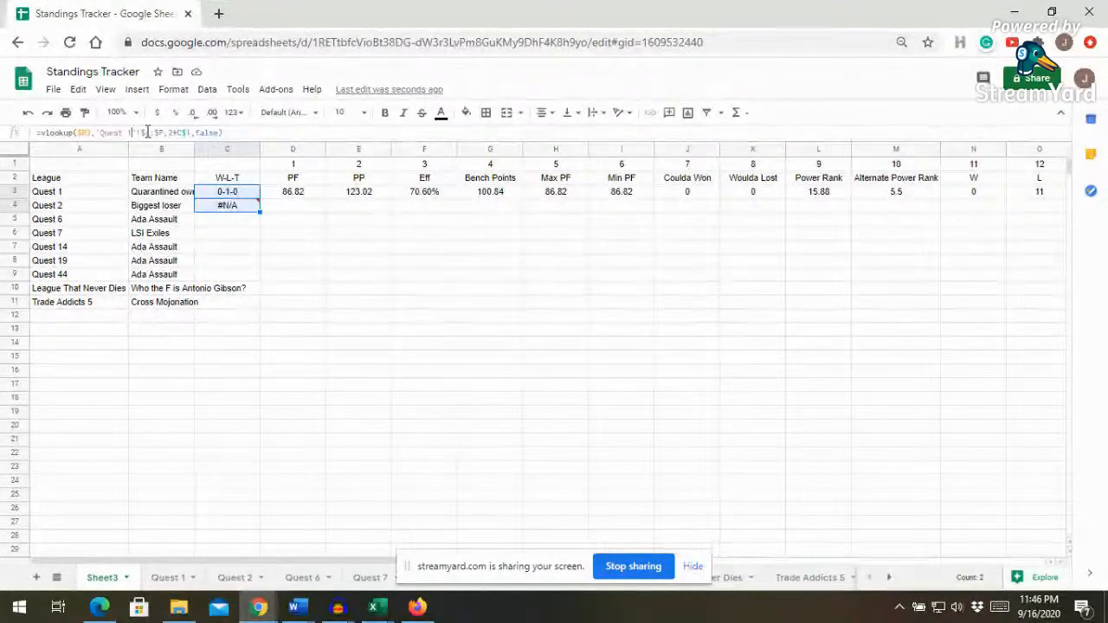
- Try pointing the C3 VLOOKUP range at the Quest 2 sheet, and undo that formula change
key(BackSpace)
text(2)
key(Return)
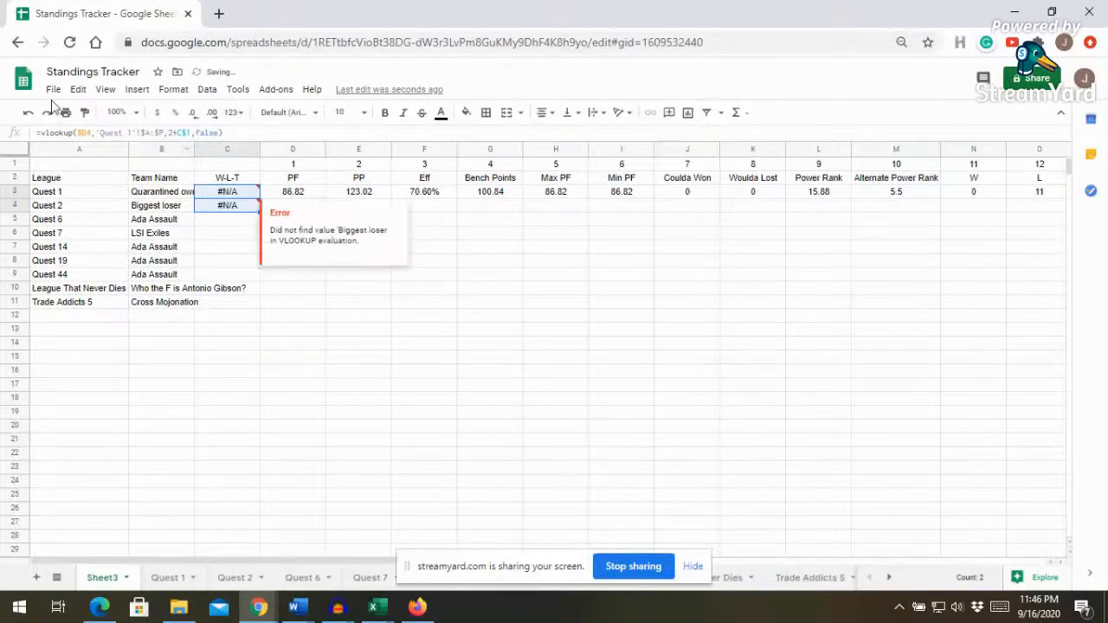
click(27, 111)
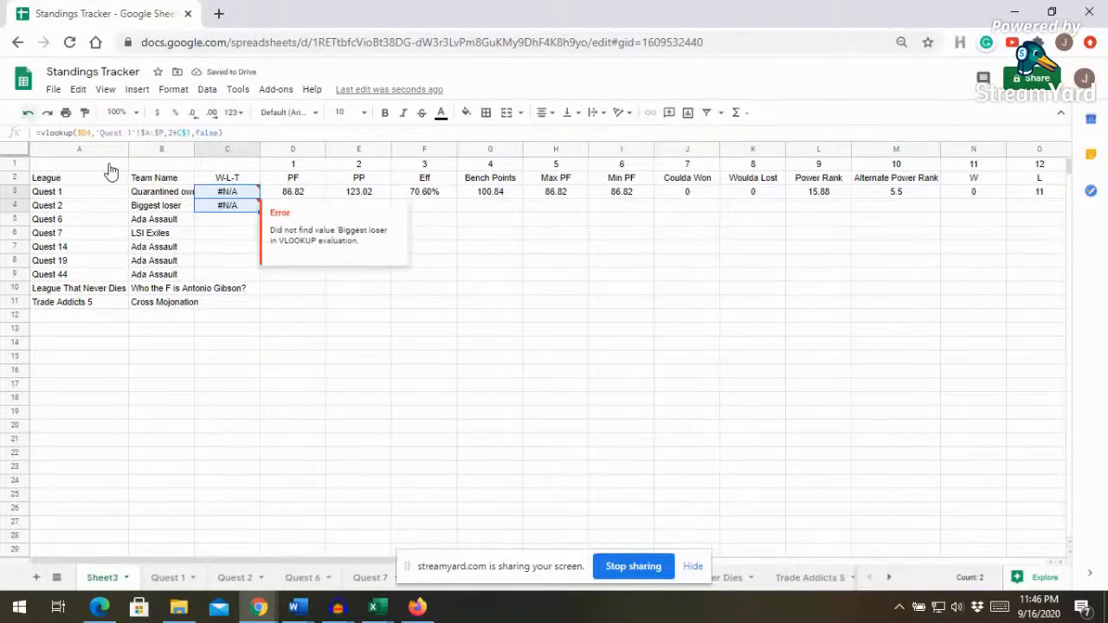
- Point the lookup range of the C4 VLOOKUP formula at the Quest 2 sheet
click(246, 208)
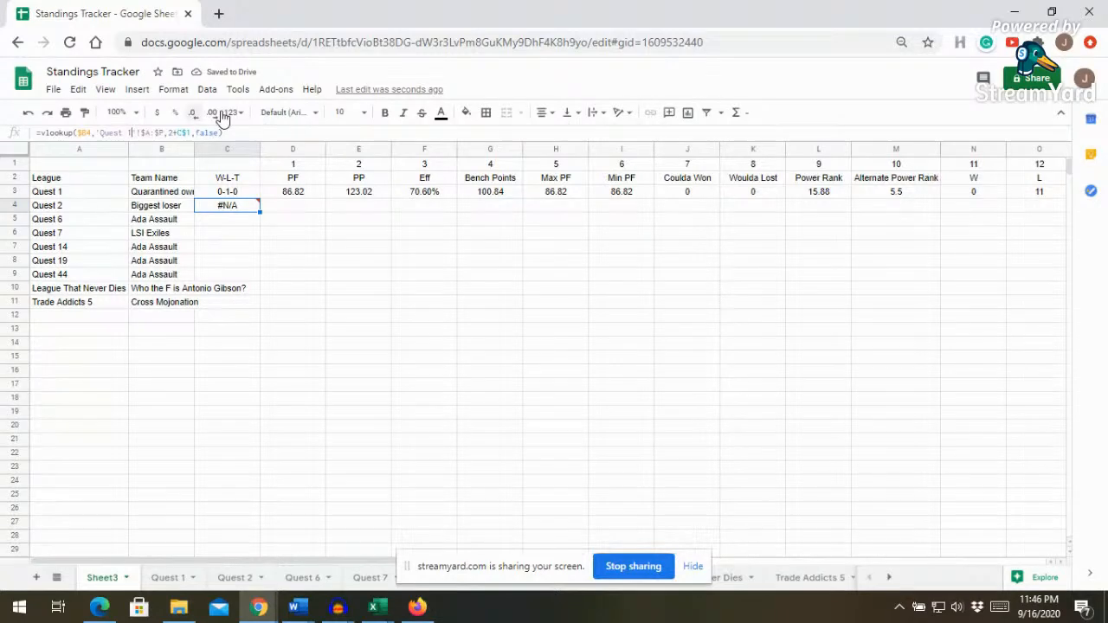
key(BackSpace)
text(2)
key(Return)
- Fill the Quest 2 VLOOKUP formula from C4 across row 4 through the Pct column, Q4
key(Up)
drag(1067, 206, 941, 212)
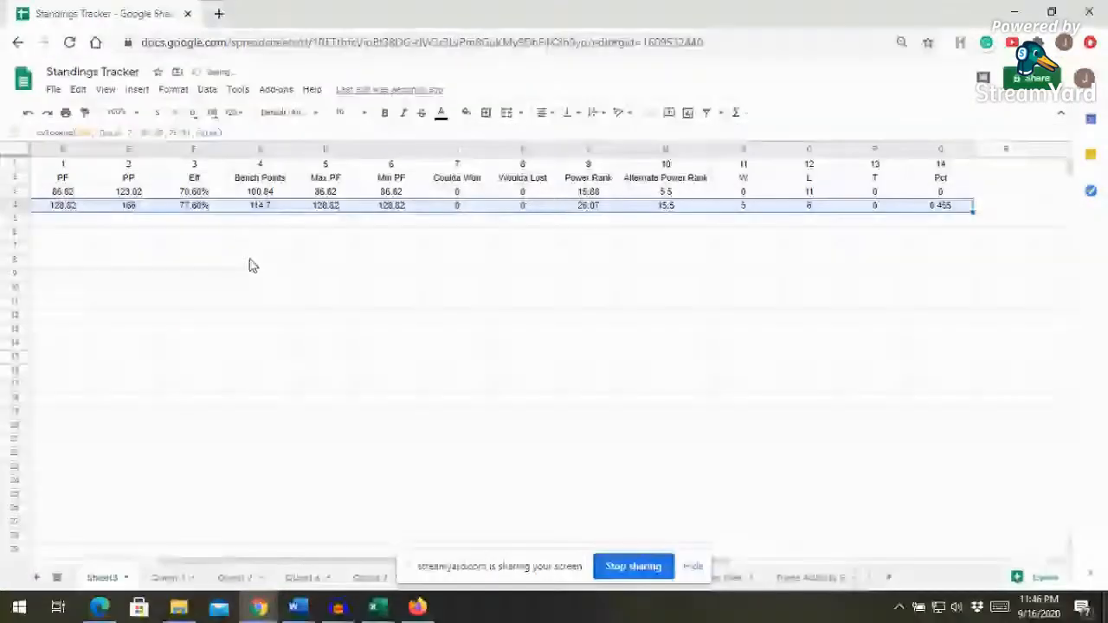
click(251, 248)
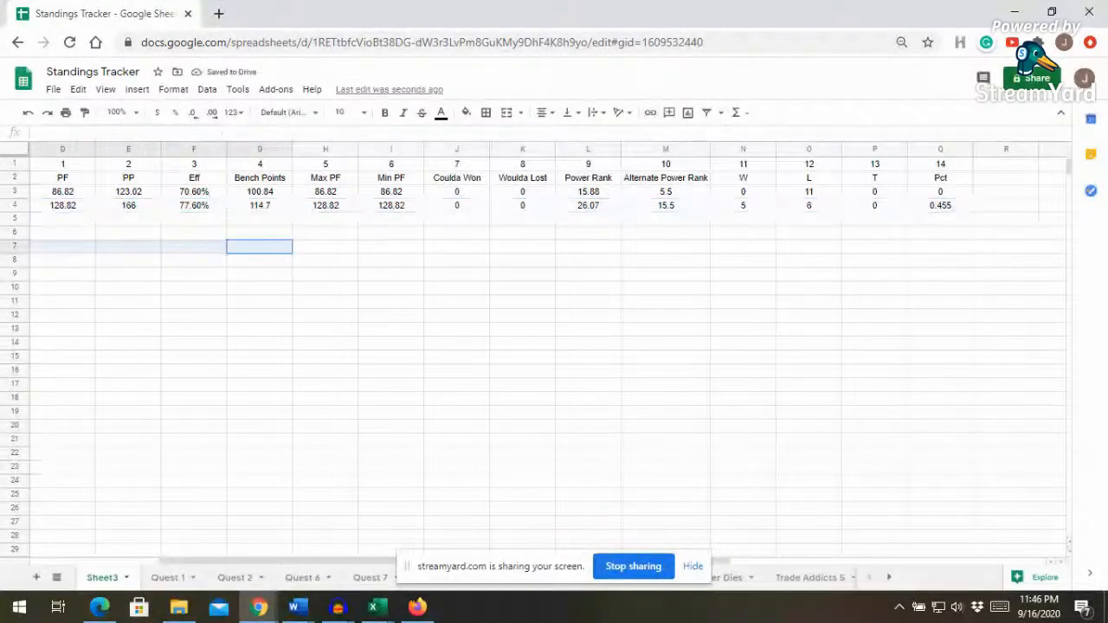
scroll(547, 347, left, 3)
- Fill the Quest 2 VLOOKUP formulas in C4:Q4 down through row 14
click(227, 219)
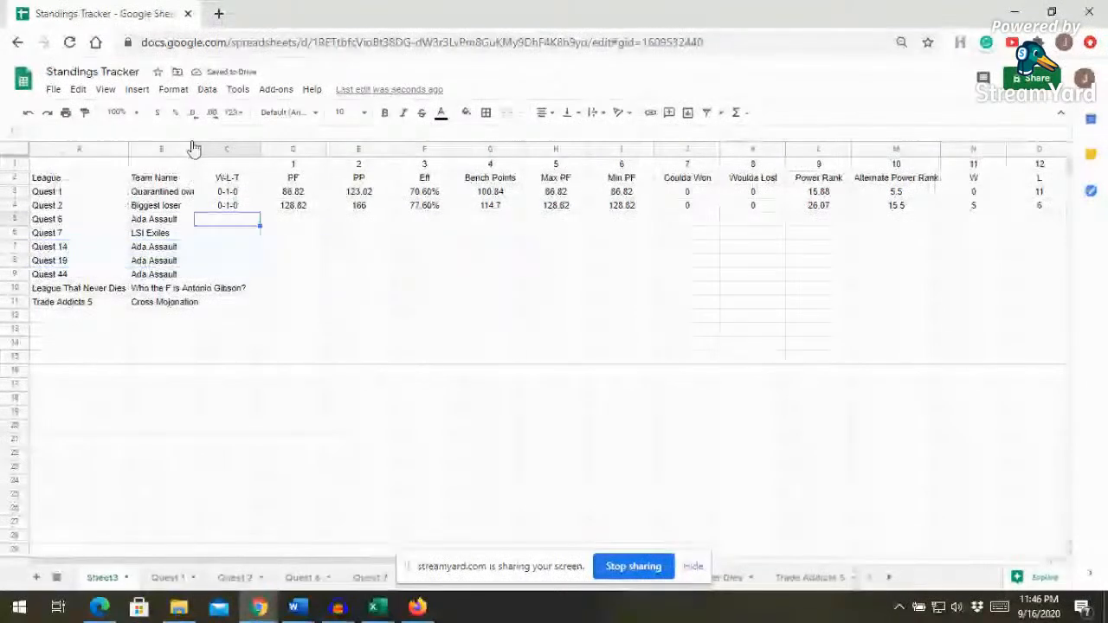
click(227, 205)
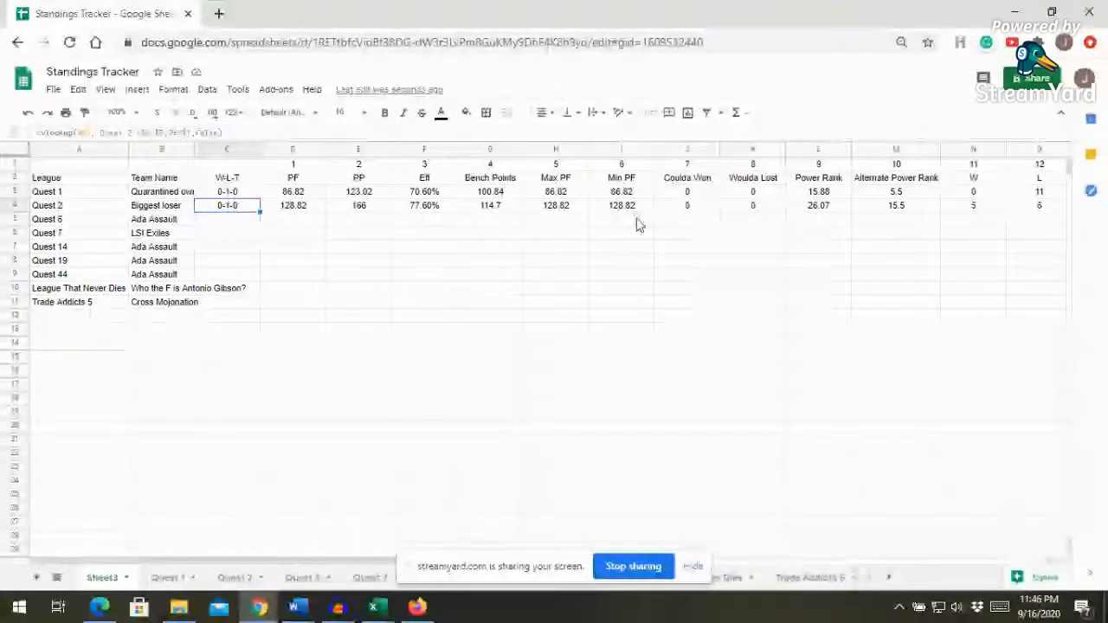
scroll(907, 218, right, 5)
scroll(907, 218, right, 2)
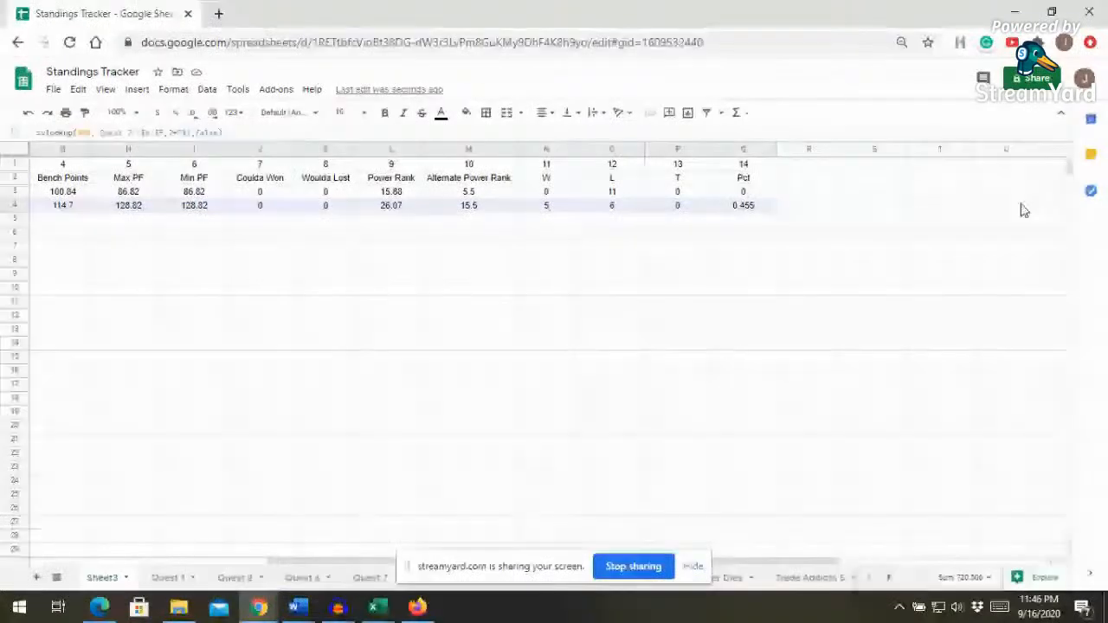
drag(1024, 210, 684, 561)
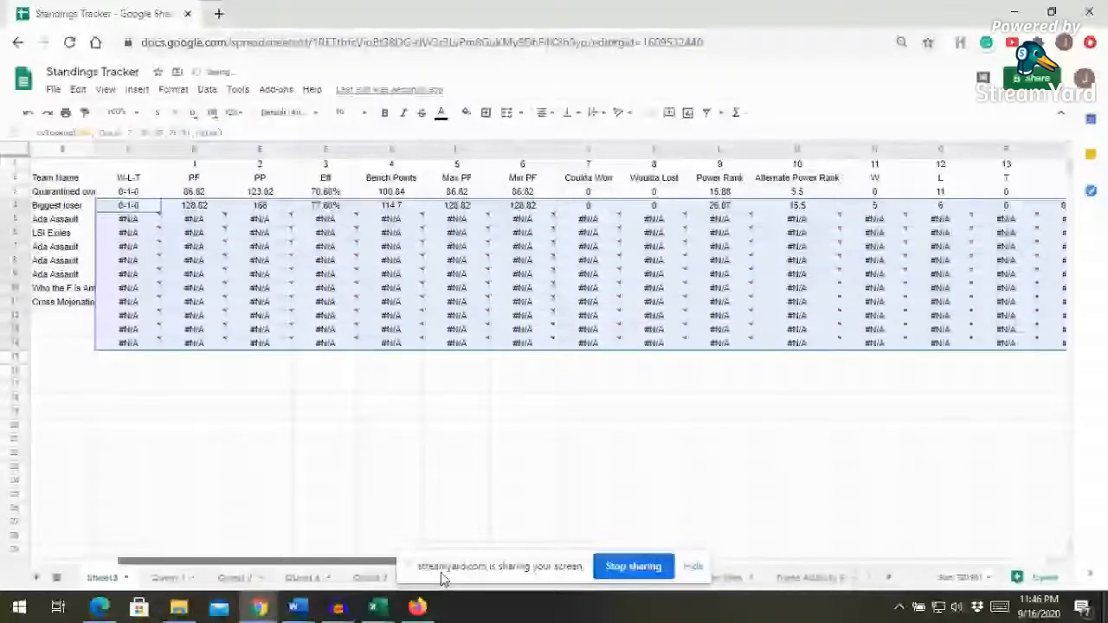
- Refill the C4 VLOOKUP formula down into C5 and inspect its sheet reference without editing it
click(158, 208)
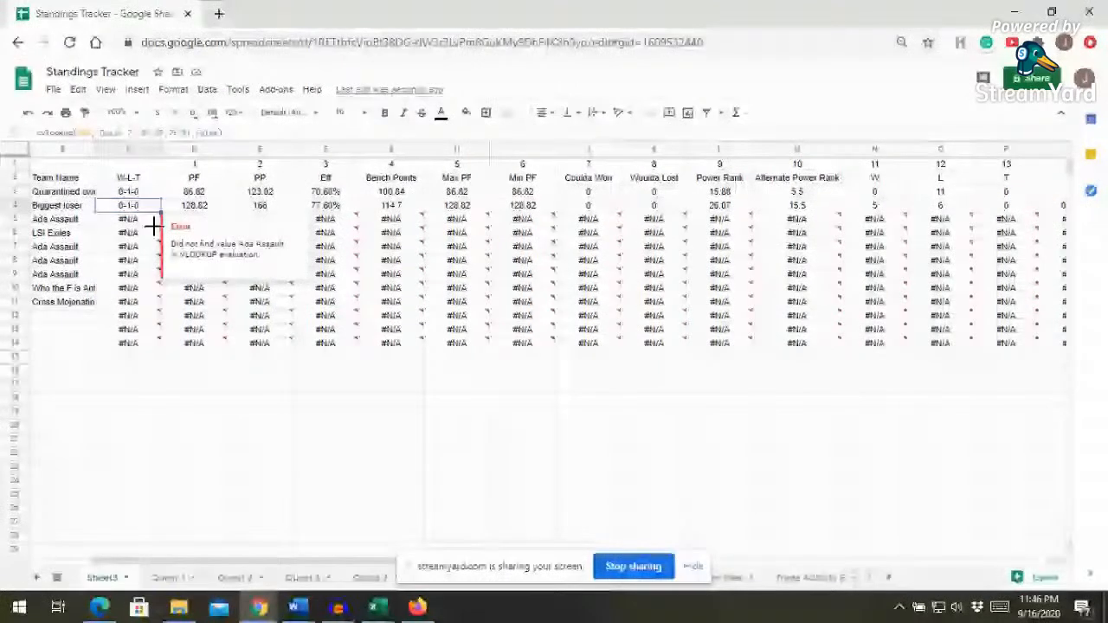
drag(161, 212, 154, 225)
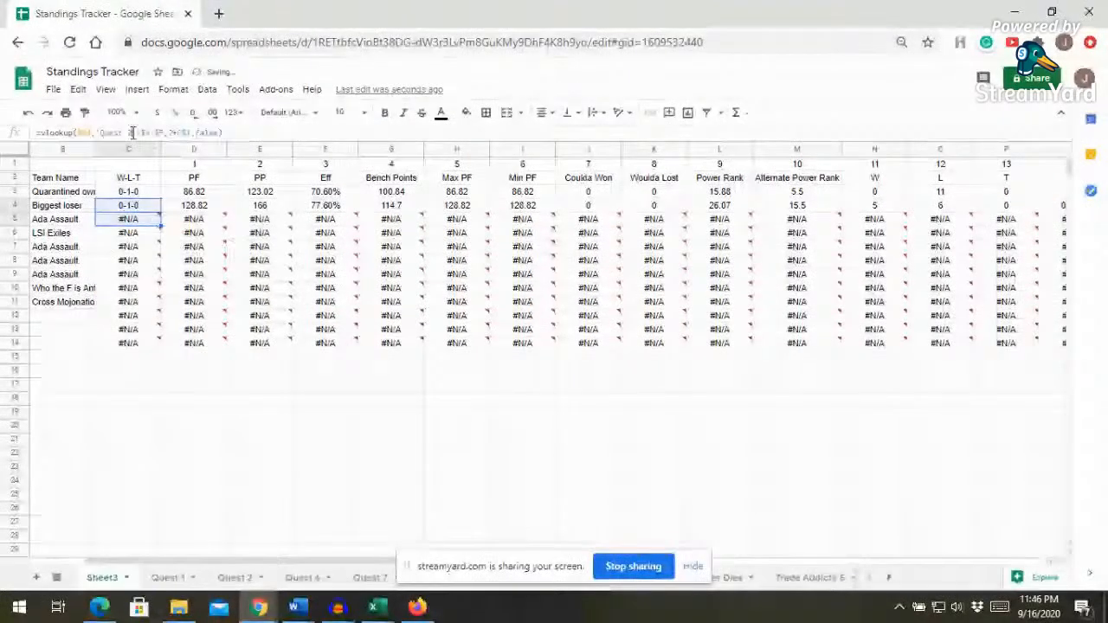
click(133, 132)
click(364, 247)
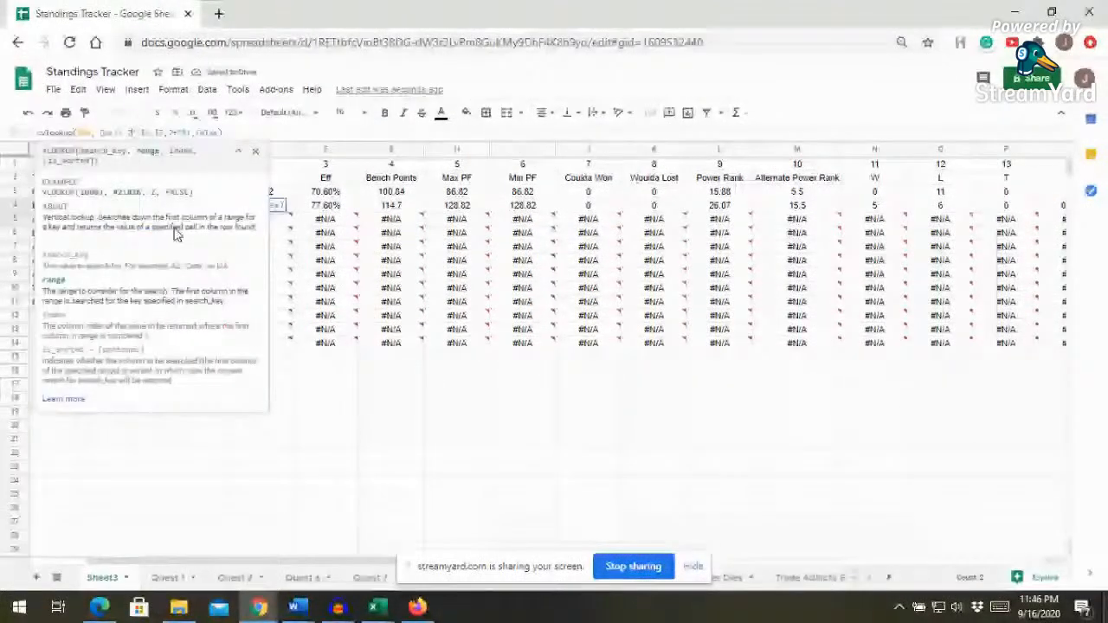
click(138, 223)
click(194, 370)
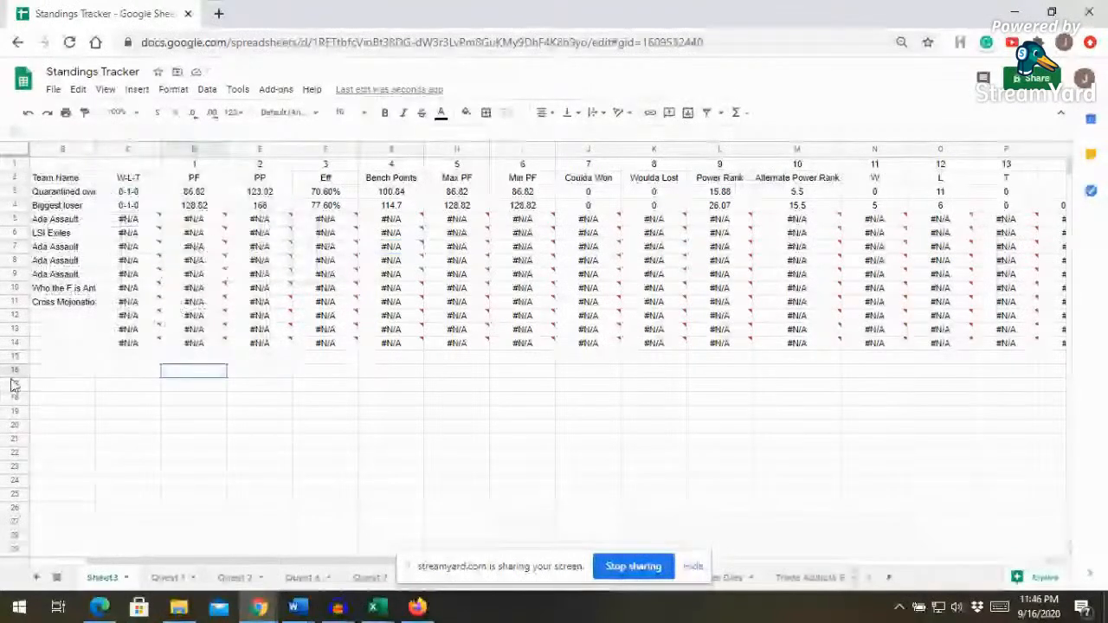
- Change the sheet reference in the C5 VLOOKUP formula to Quest 6
scroll(193, 371, left, 2)
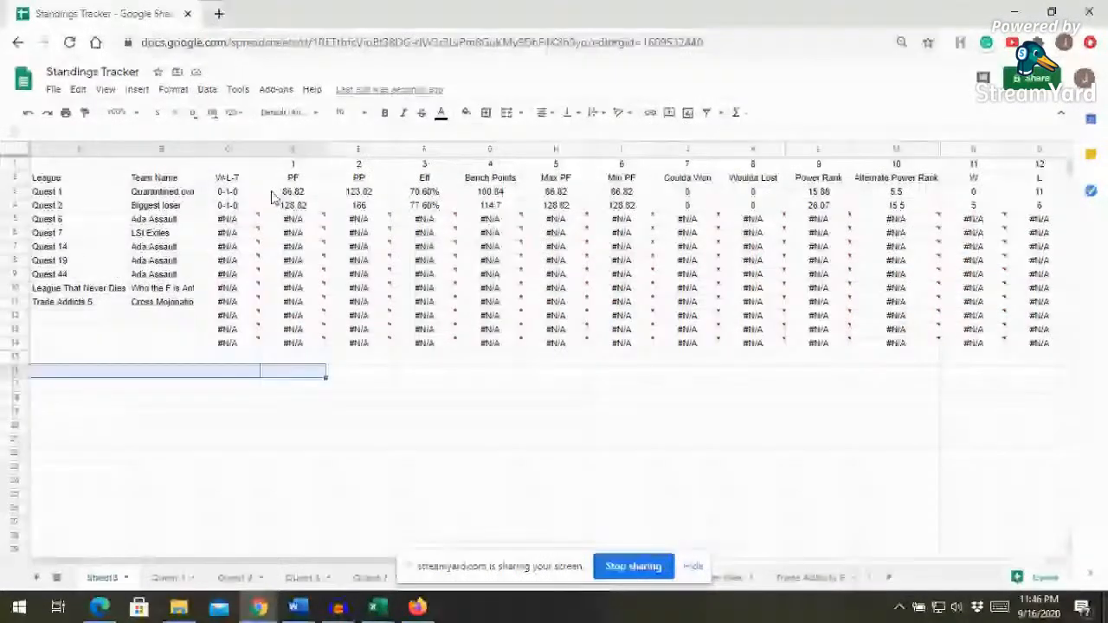
click(223, 230)
click(225, 221)
click(147, 132)
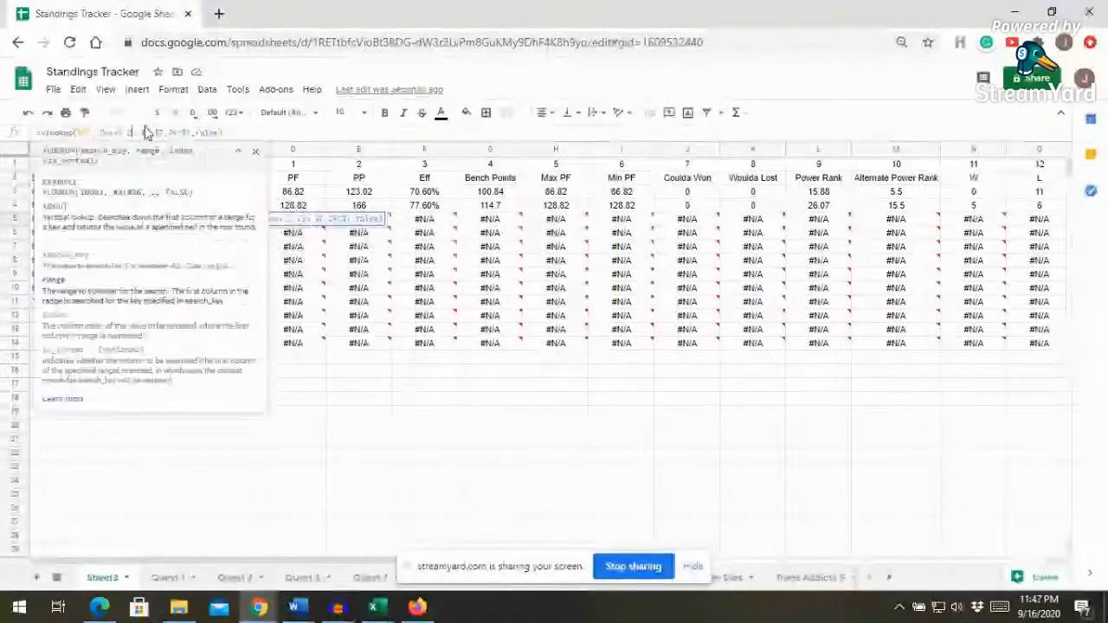
key(BackSpace)
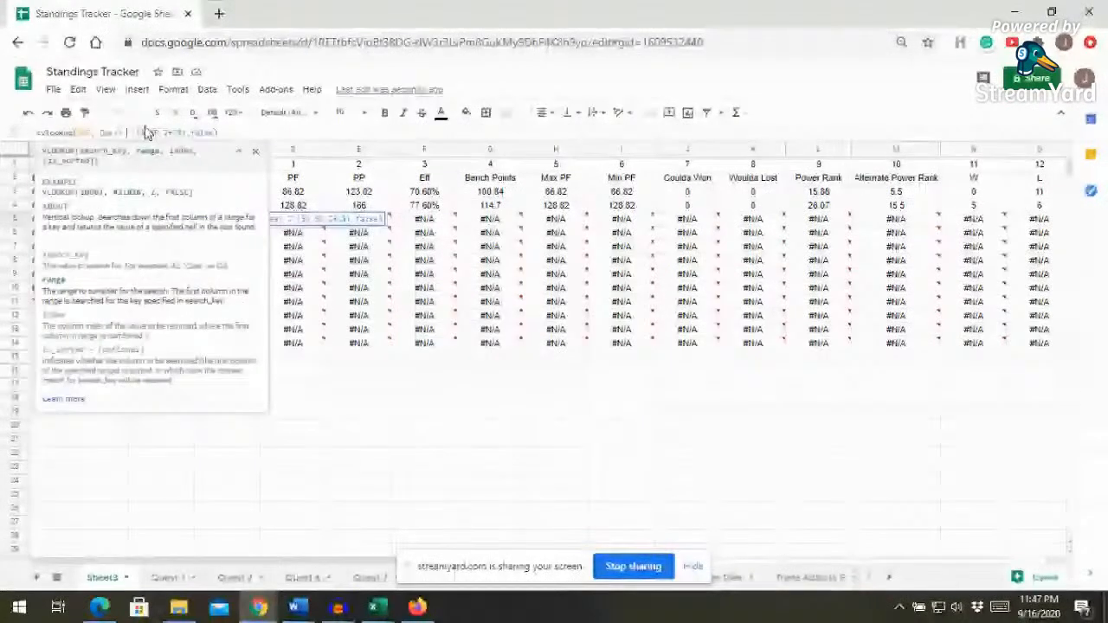
text(6)
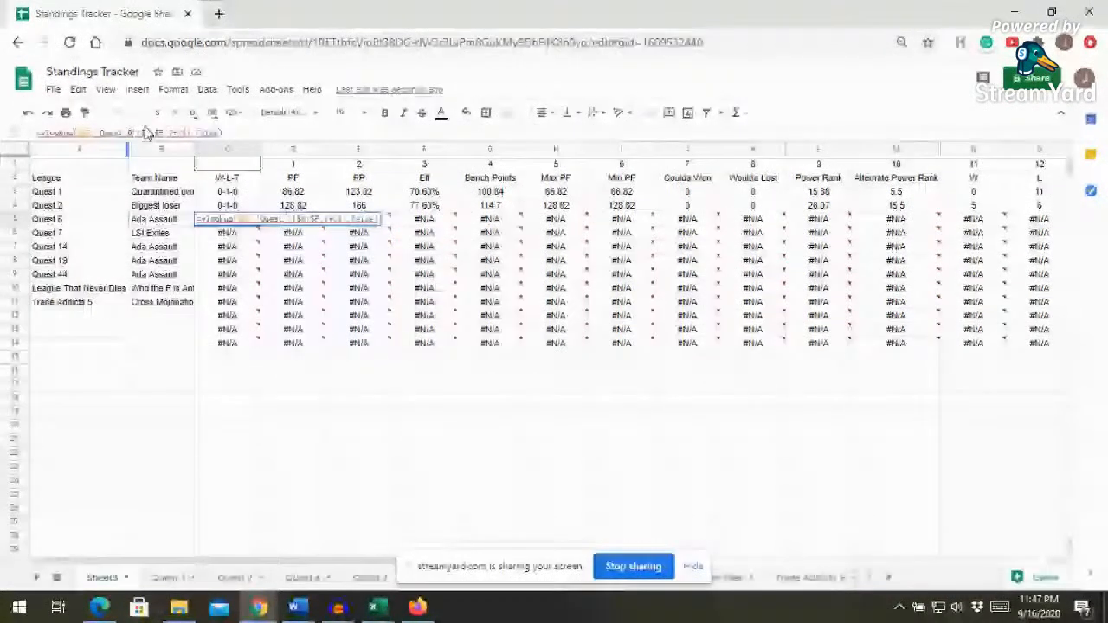
key(Return)
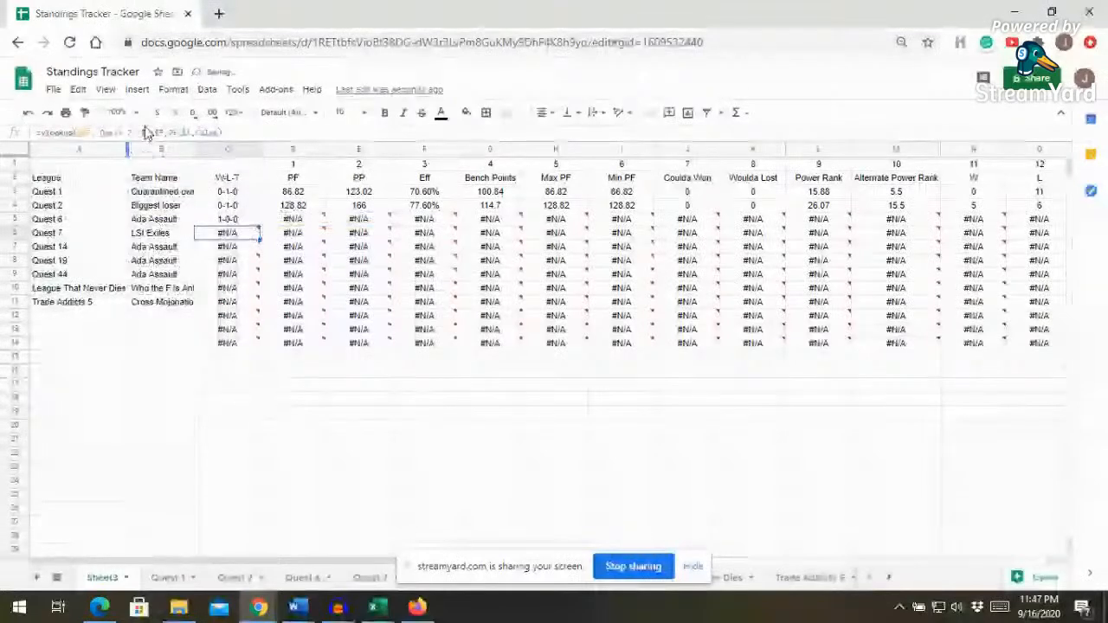
- Change the sheet reference in the C6 VLOOKUP formula to Quest 7
click(147, 131)
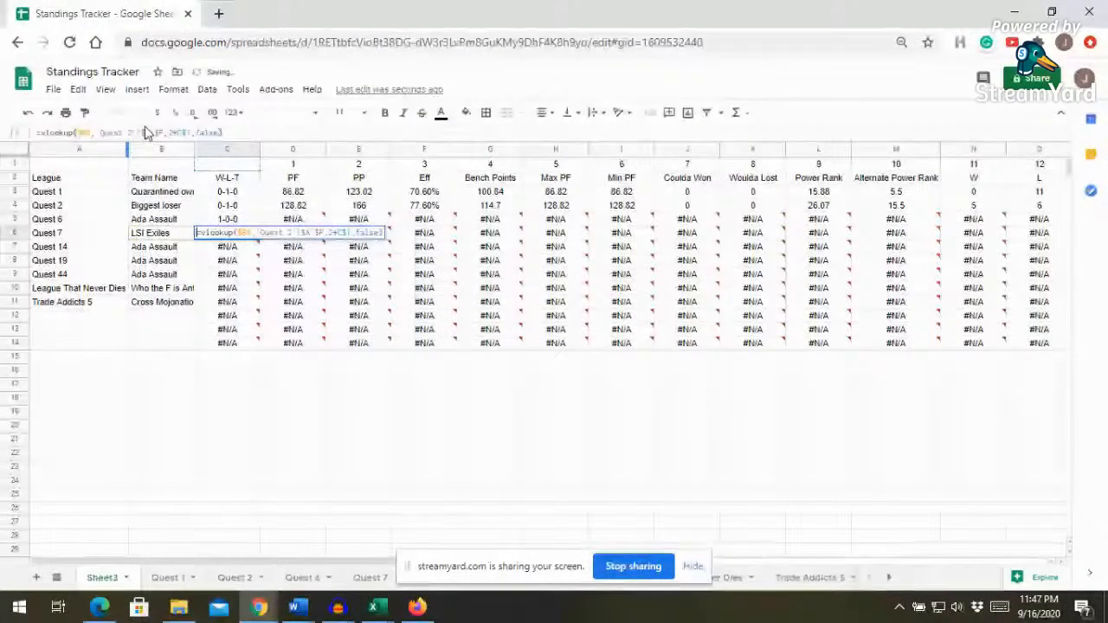
key(Escape)
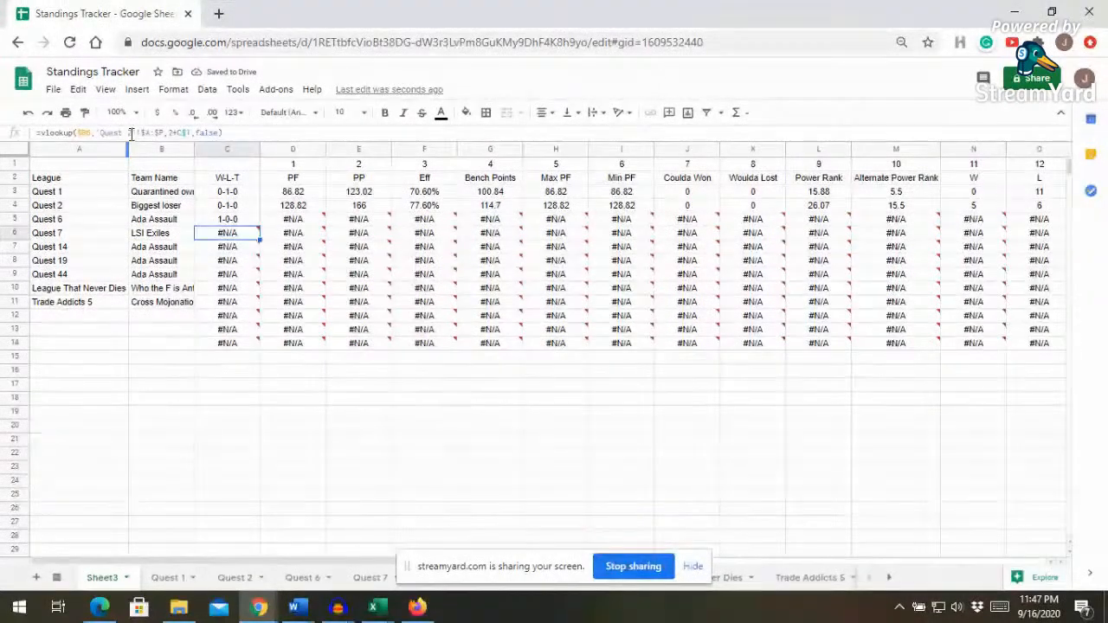
click(130, 134)
key(Return)
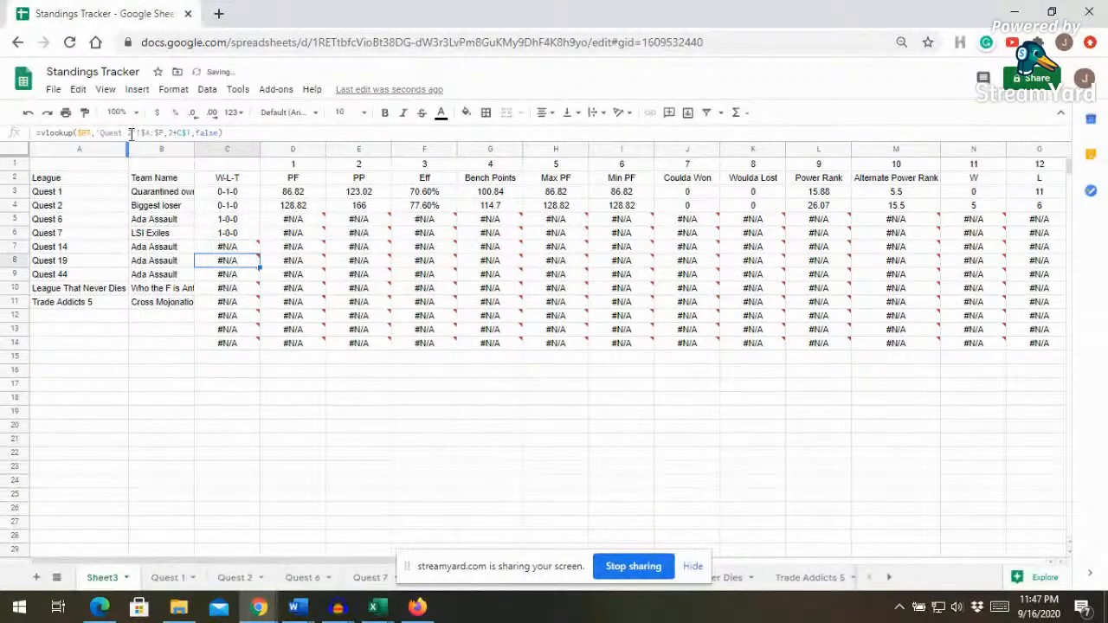
- Fill the Quest 6 and Quest 7 formulas in C5:C6 across through column Q
drag(227, 221, 228, 235)
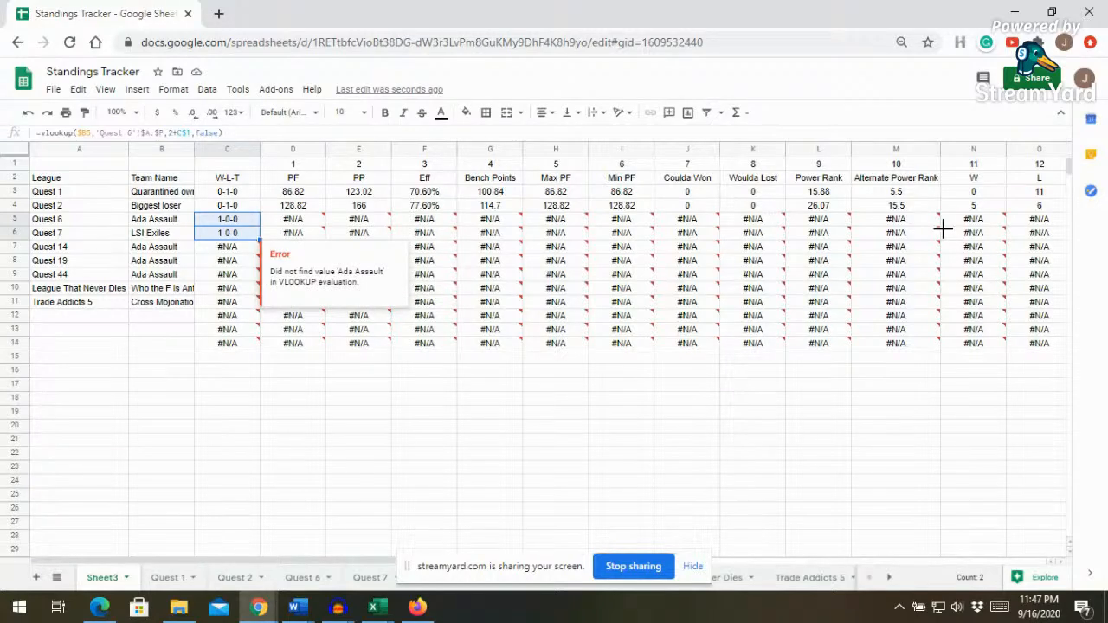
drag(1078, 231, 976, 218)
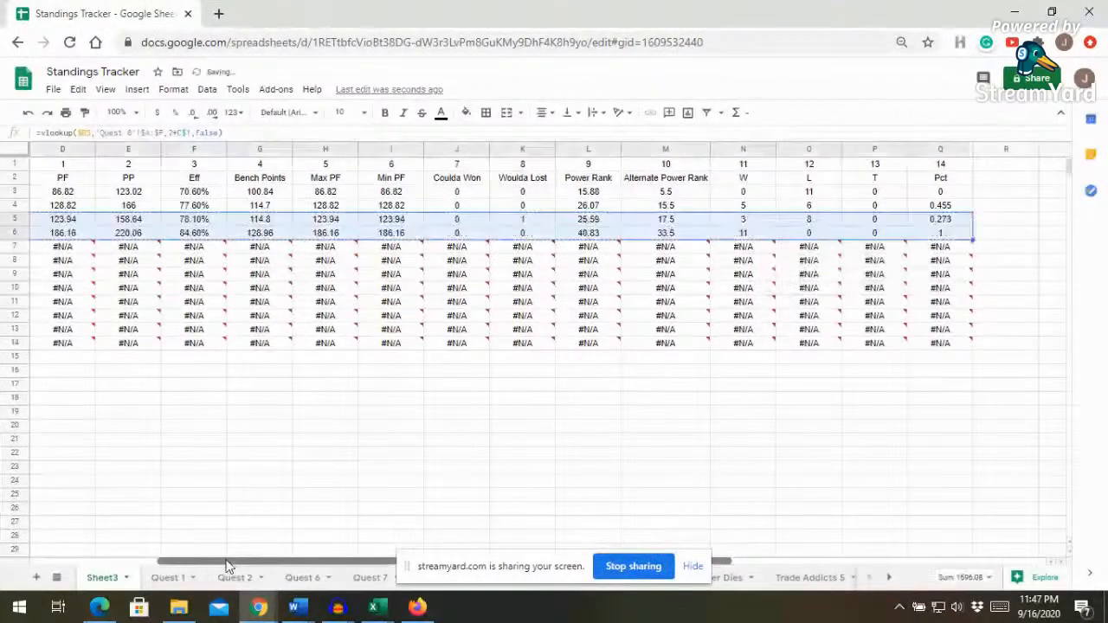
drag(227, 564, 131, 548)
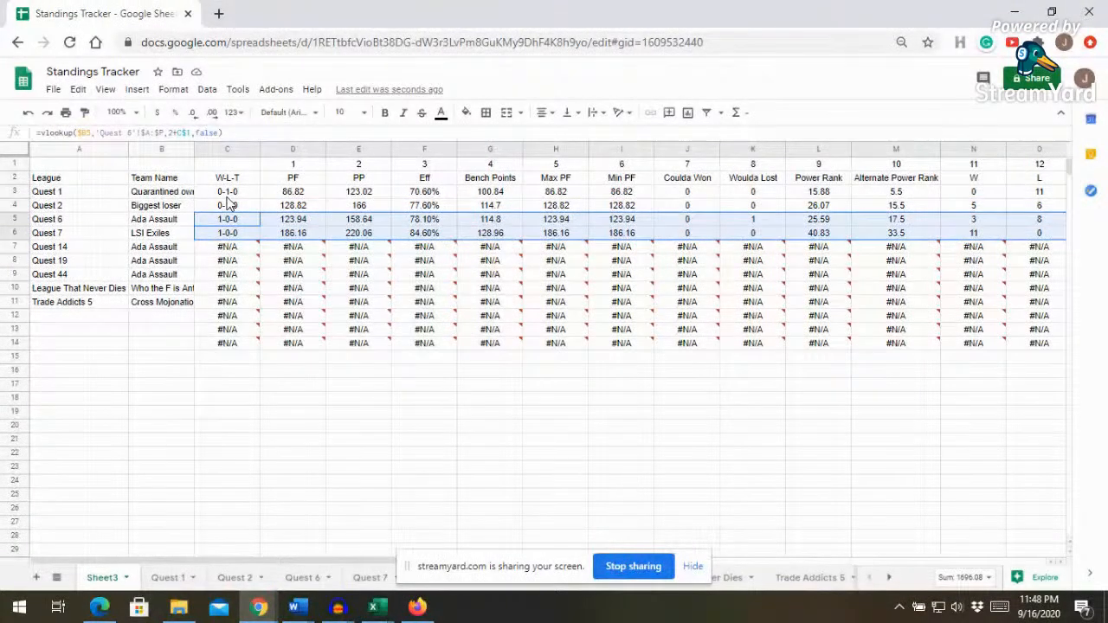
- Copy the full text of the W-L-T VLOOKUP formula in the Quest 1 cell C3
click(227, 197)
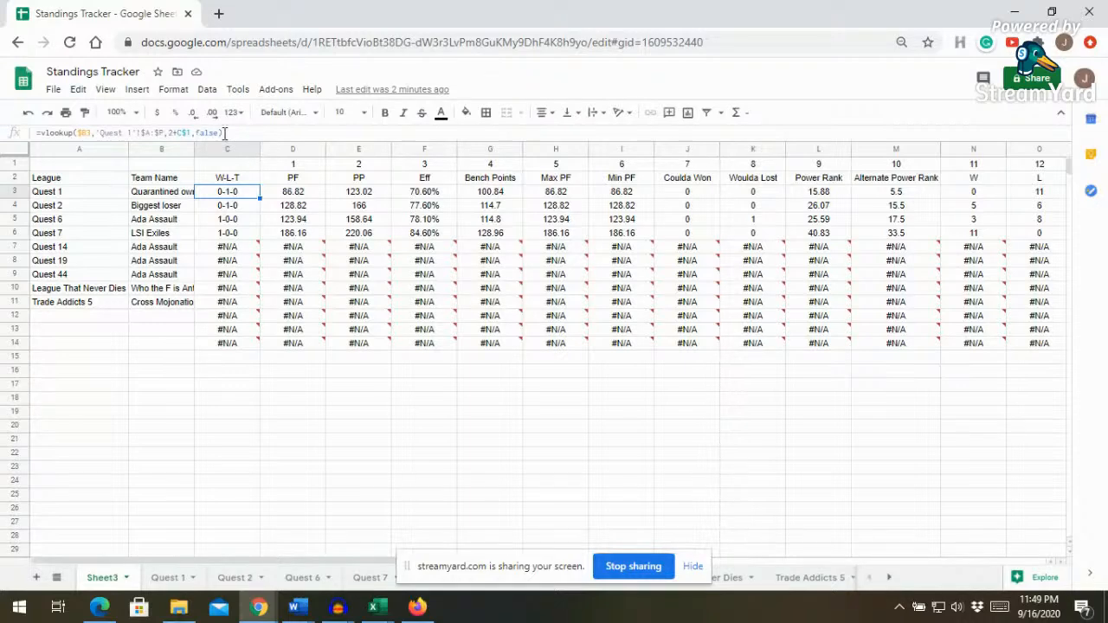
drag(223, 134, 40, 134)
right_click(50, 133)
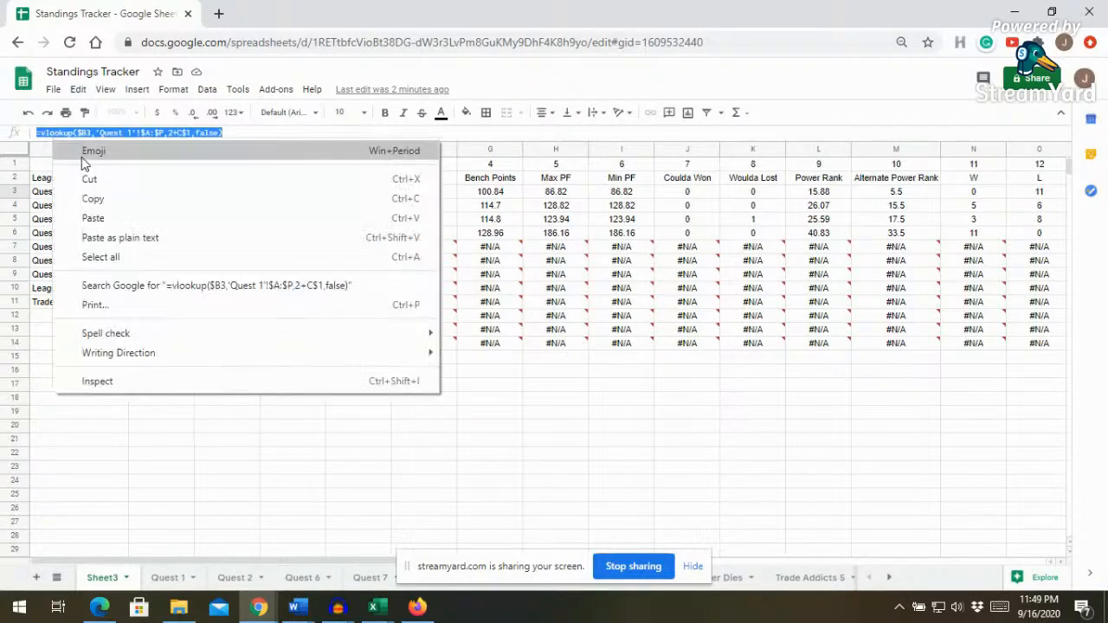
click(88, 193)
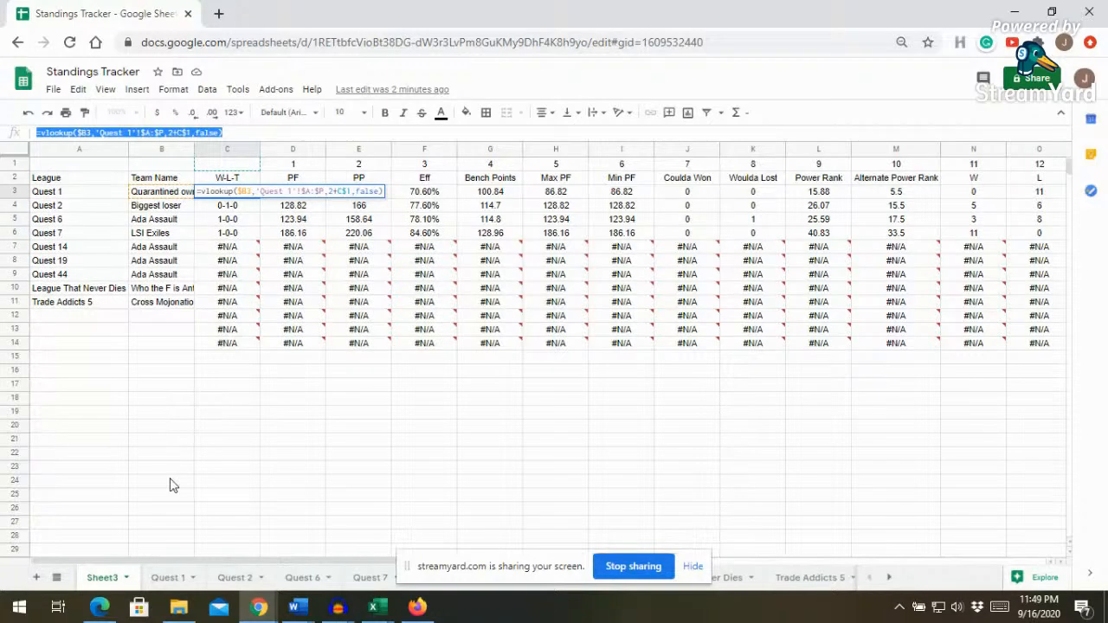